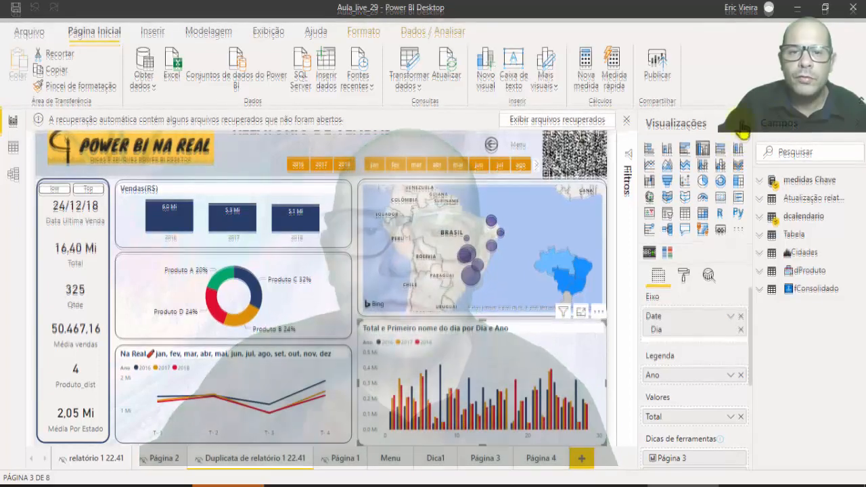
Open the Power Query Editor to work on the report's data queries.
left_click(409, 81)
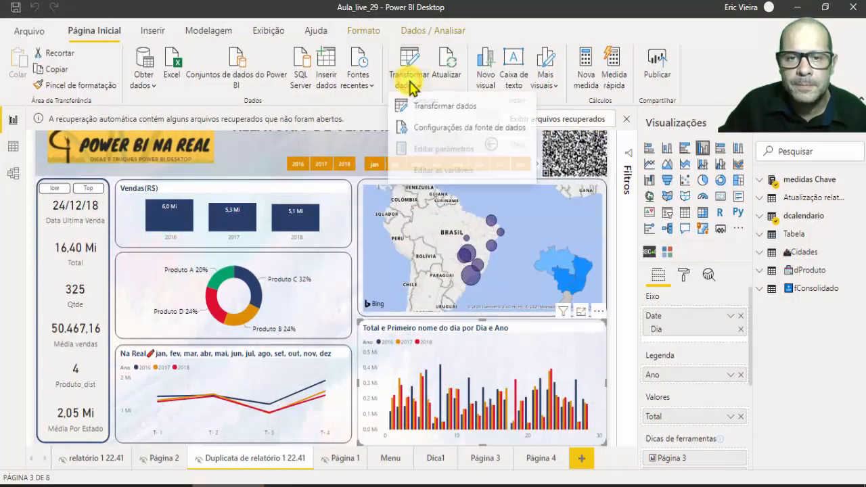
left_click(426, 107)
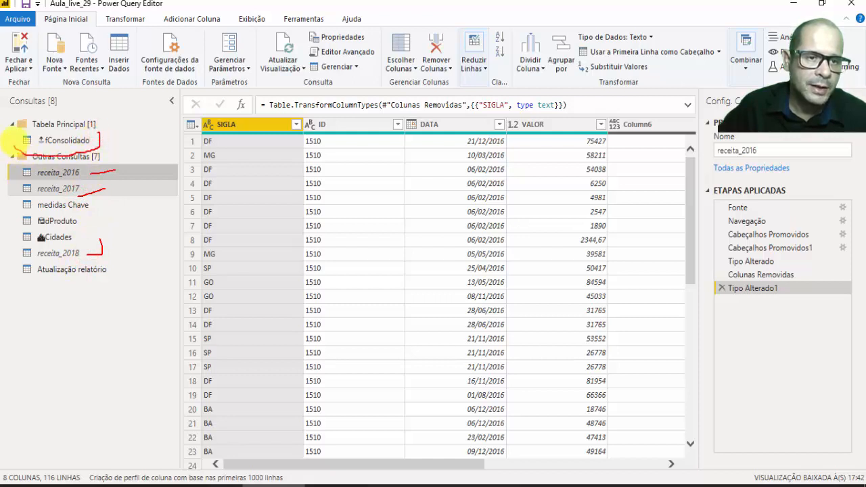
key("Escape")
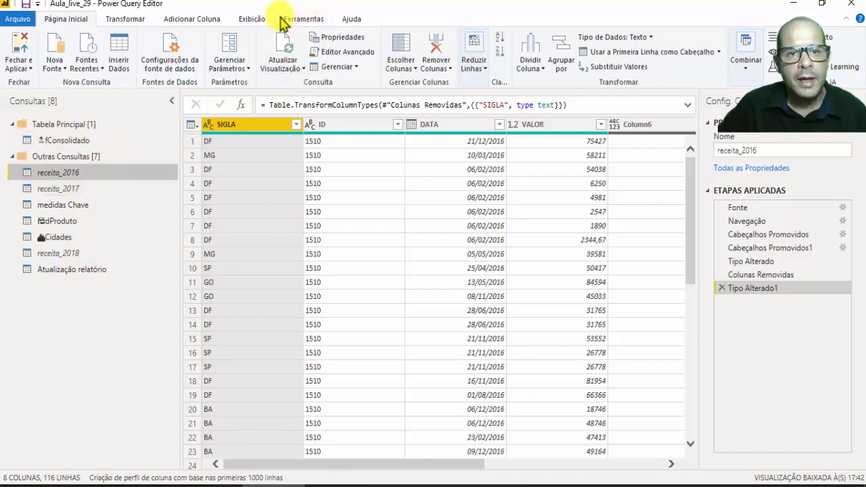
Open the Query Dependencies diagram, maximize its window and enlarge the diagram.
left_click(247, 20)
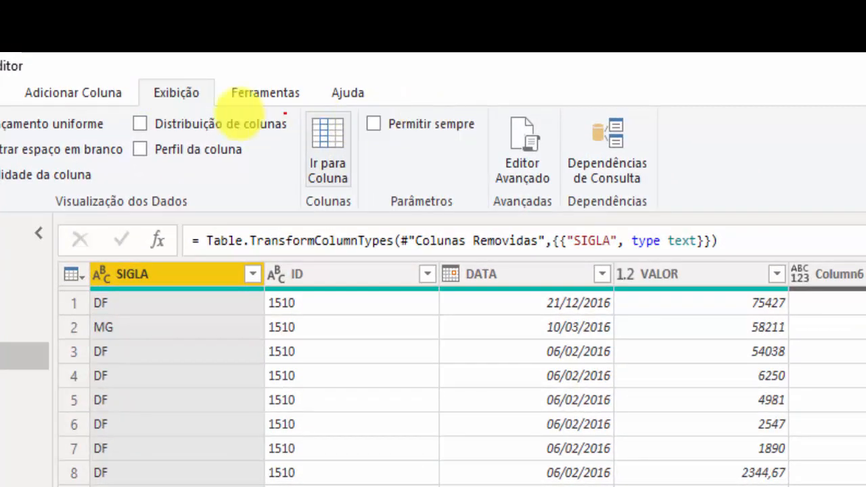
mouse_move(209, 86)
left_mouse_down()
mouse_move(367, 54)
mouse_move(651, 83)
mouse_move(584, 221)
mouse_move(554, 126)
mouse_move(621, 84)
left_mouse_up()
key("Escape")
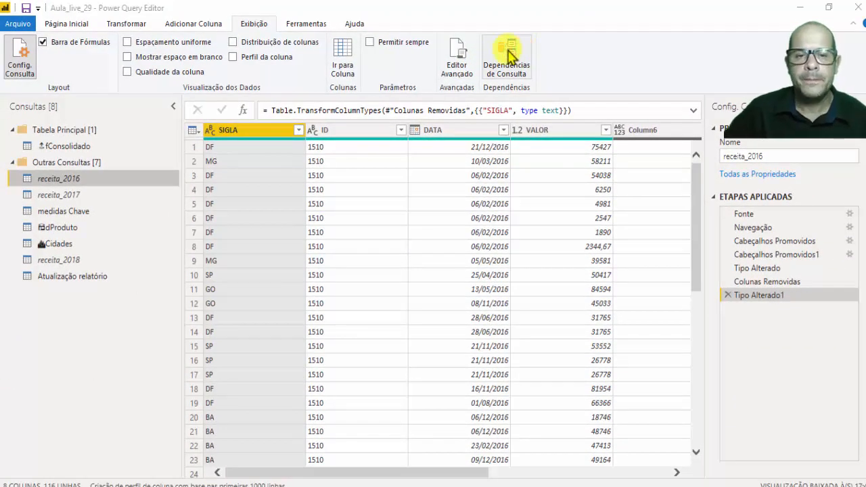
left_click(510, 55)
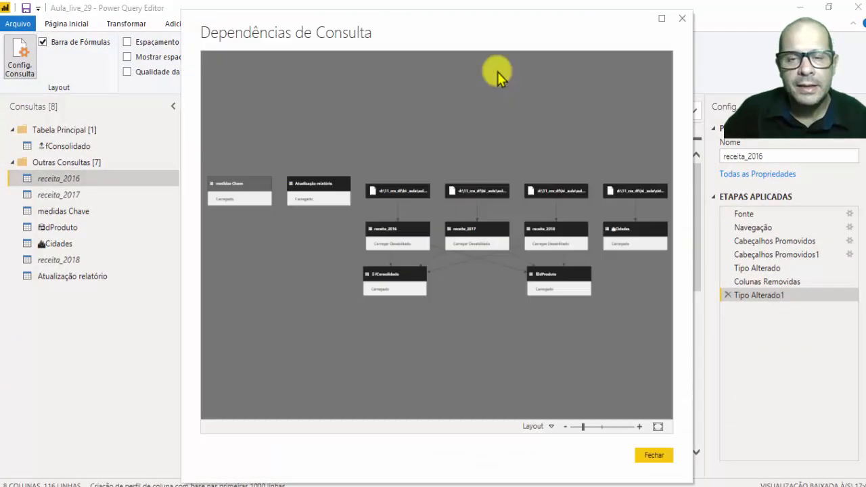
left_click(662, 19)
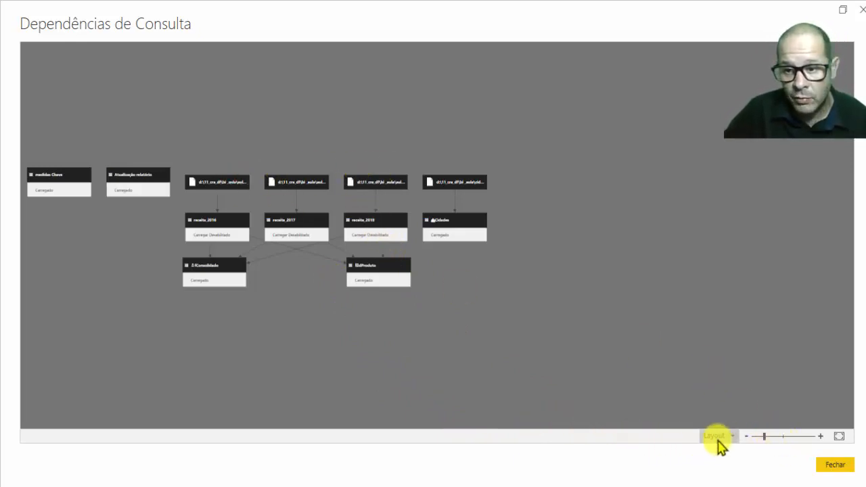
left_click(772, 436)
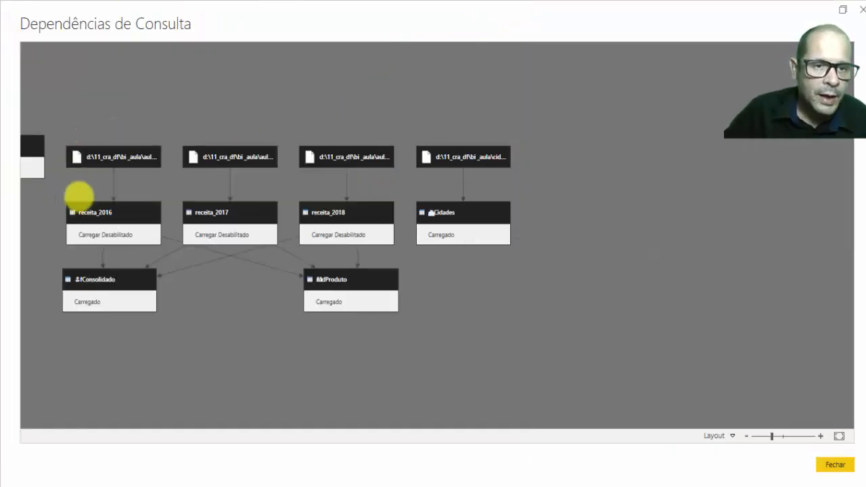
Examine how the source files feed receita_2016, receita_2017 and receita_2018, and how these queries feed fConsolidado.
mouse_move(63, 199)
left_mouse_down()
mouse_move(162, 193)
mouse_move(141, 257)
mouse_move(58, 223)
mouse_move(165, 181)
mouse_move(267, 194)
mouse_move(216, 255)
mouse_move(193, 228)
left_mouse_up()
mouse_move(298, 193)
left_mouse_down()
mouse_move(329, 189)
mouse_move(399, 234)
mouse_move(293, 246)
mouse_move(301, 236)
left_mouse_up()
mouse_move(342, 144)
left_mouse_down()
mouse_move(381, 106)
mouse_move(366, 113)
left_mouse_up()
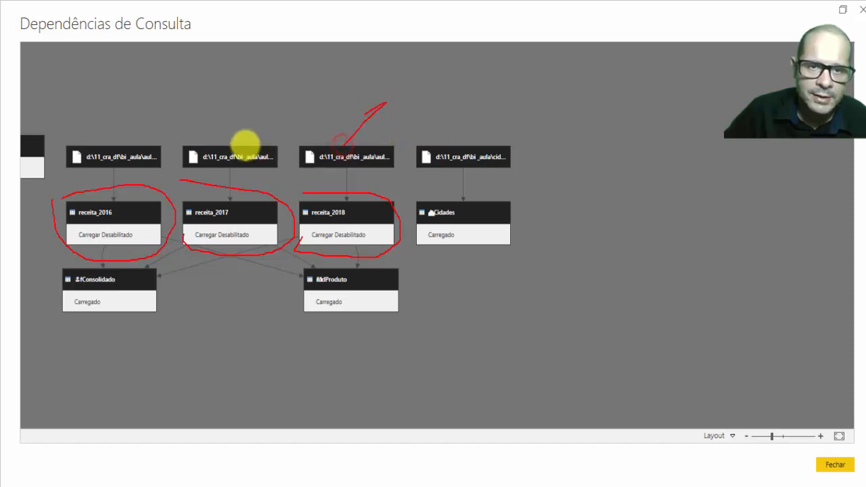
left_click_drag(242, 144, 245, 119)
left_click_drag(124, 148, 175, 92)
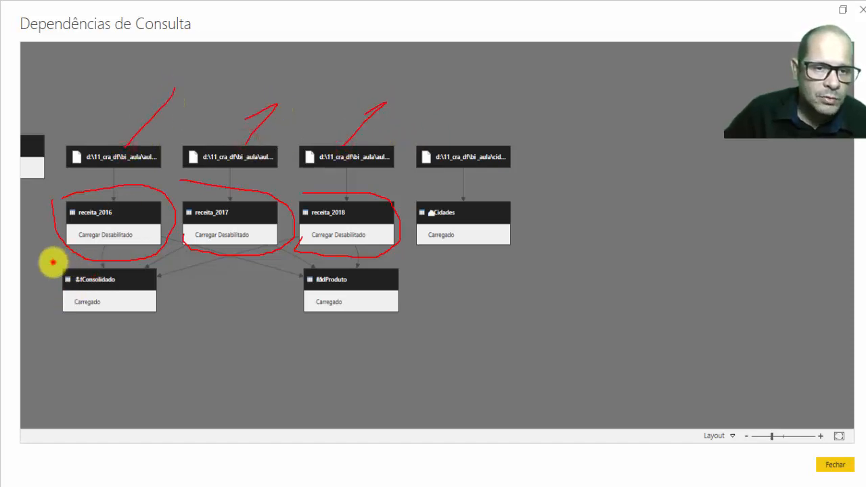
mouse_move(53, 260)
left_mouse_down()
mouse_move(116, 262)
mouse_move(176, 294)
mouse_move(64, 334)
mouse_move(168, 290)
left_mouse_up()
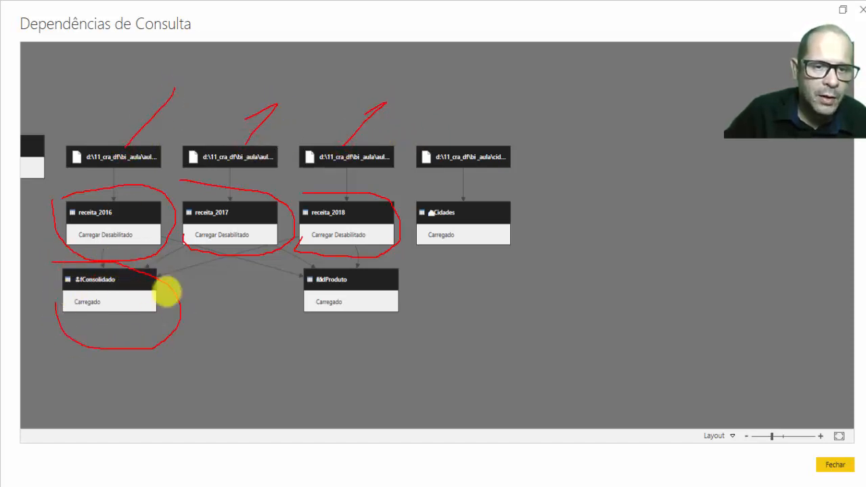
key("Escape")
left_click(120, 203)
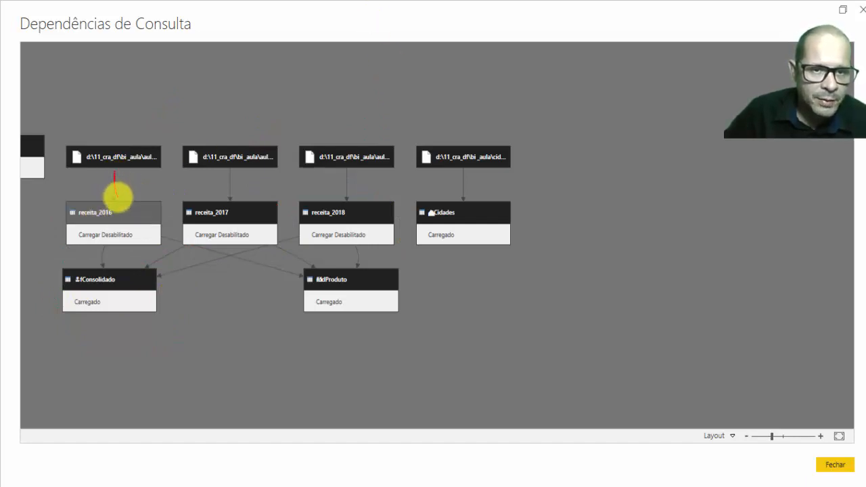
left_click_drag(117, 196, 124, 198)
left_click_drag(233, 174, 238, 197)
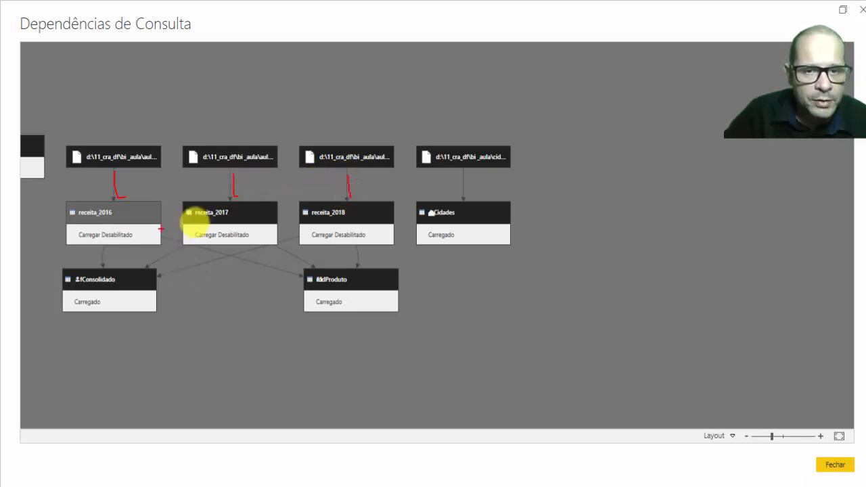
left_click_drag(289, 240, 182, 272)
key("Escape")
Trace the dependency chains of receita_2016 and of the other queries' source files in the diagram, then close it.
left_click(117, 215)
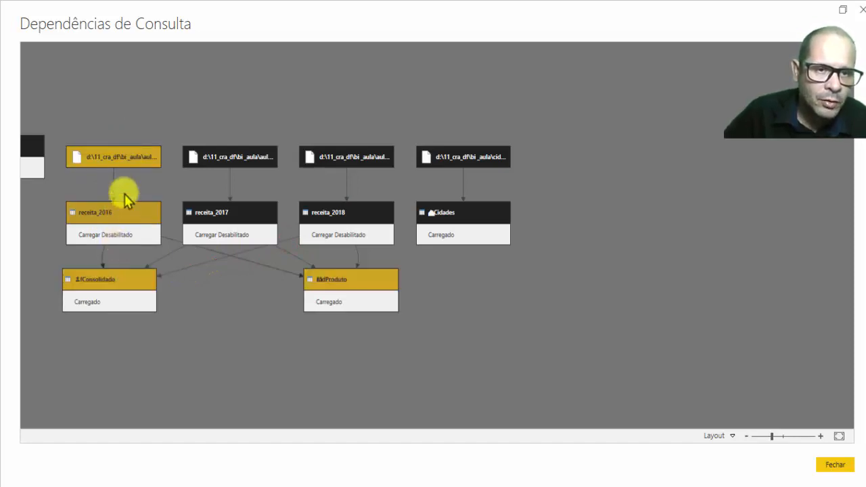
key("ctrl+2")
left_click_drag(131, 106, 125, 138)
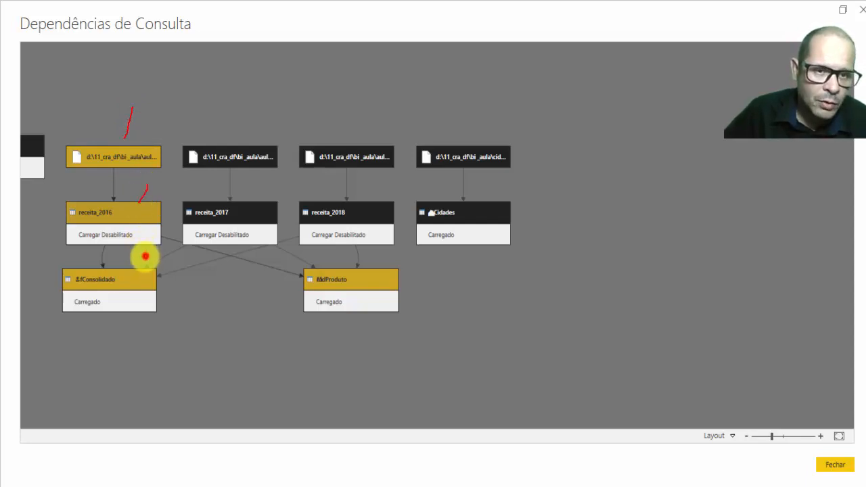
key("Escape")
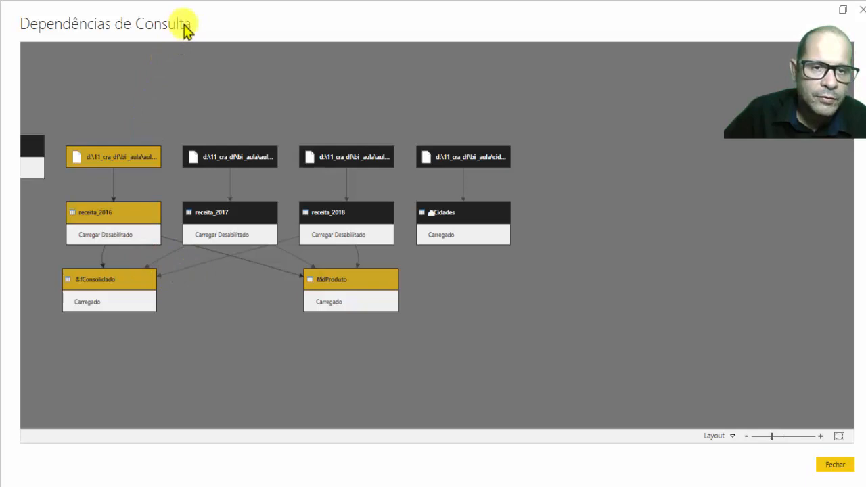
left_click(212, 159)
left_click(340, 158)
left_click(452, 157)
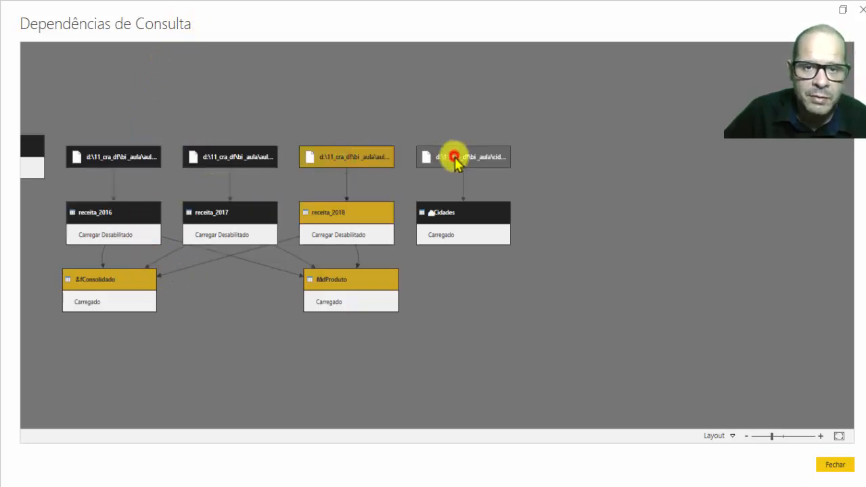
left_click(340, 163)
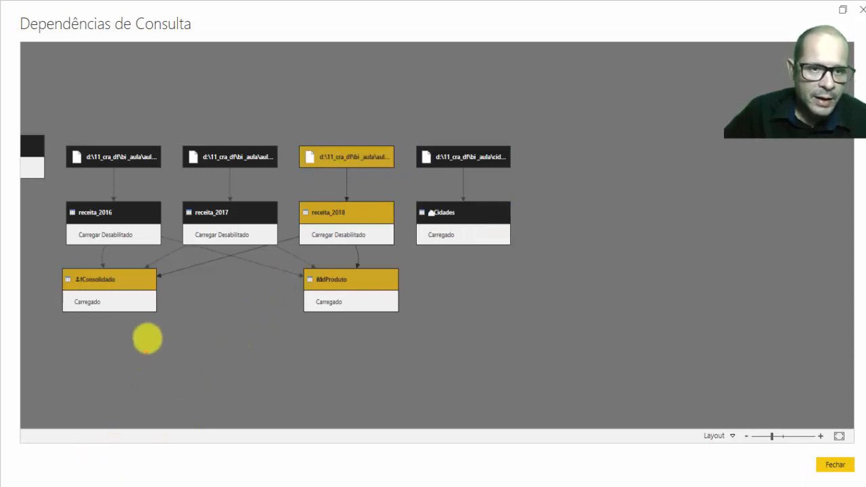
mouse_move(65, 258)
left_mouse_down()
mouse_move(153, 272)
mouse_move(129, 343)
mouse_move(46, 258)
left_mouse_up()
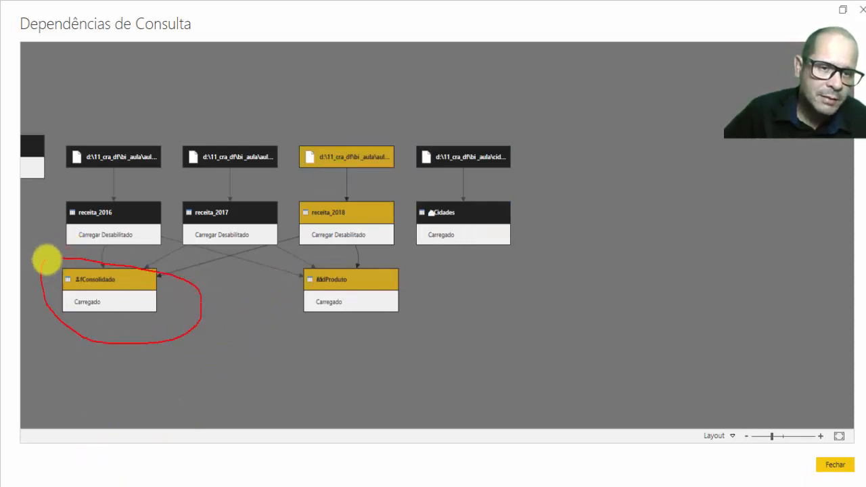
key("Escape")
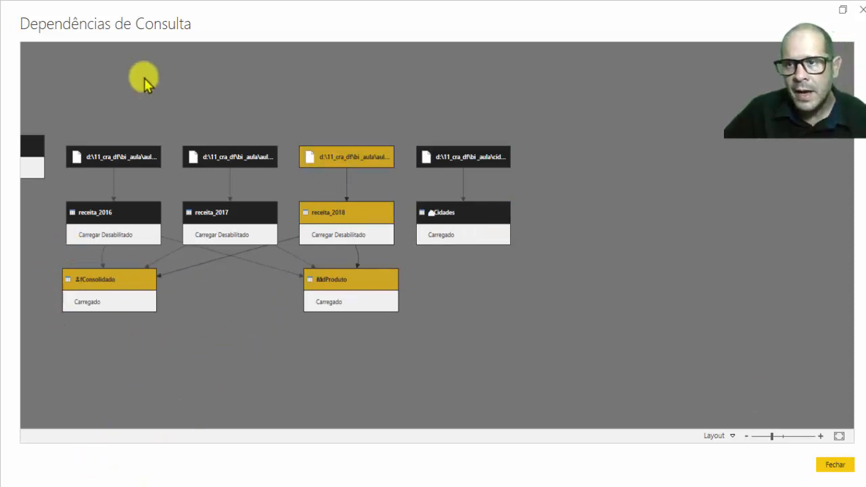
left_click(861, 10)
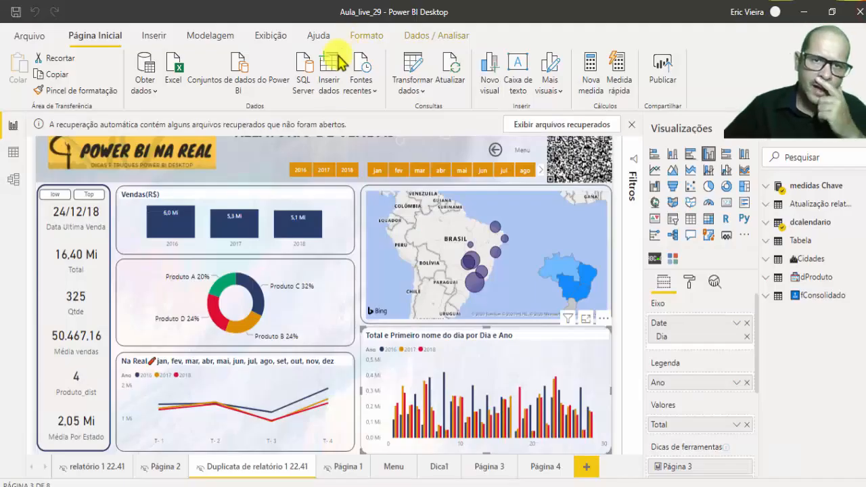
Return to the Power Query Editor and show the fConsolidado query.
left_click(405, 92)
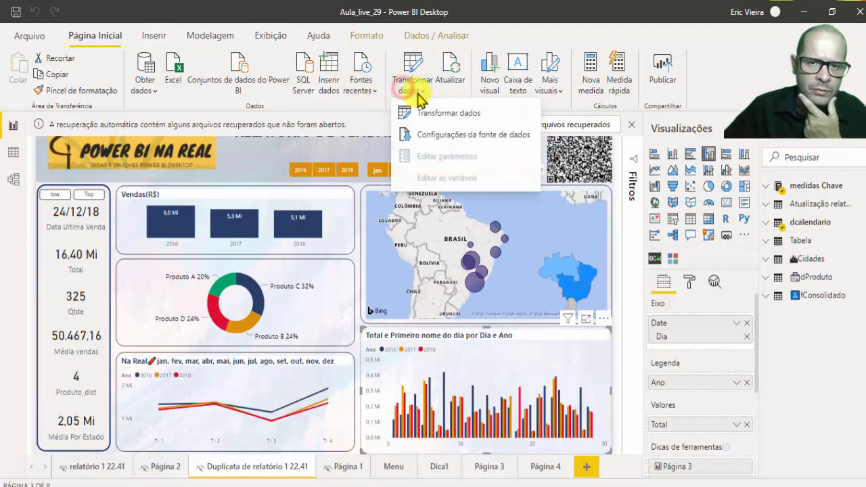
left_click(429, 111)
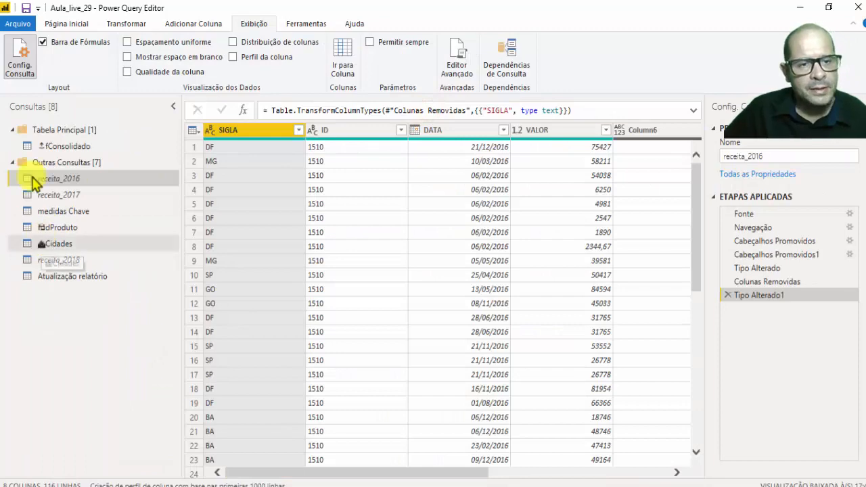
left_click(47, 146)
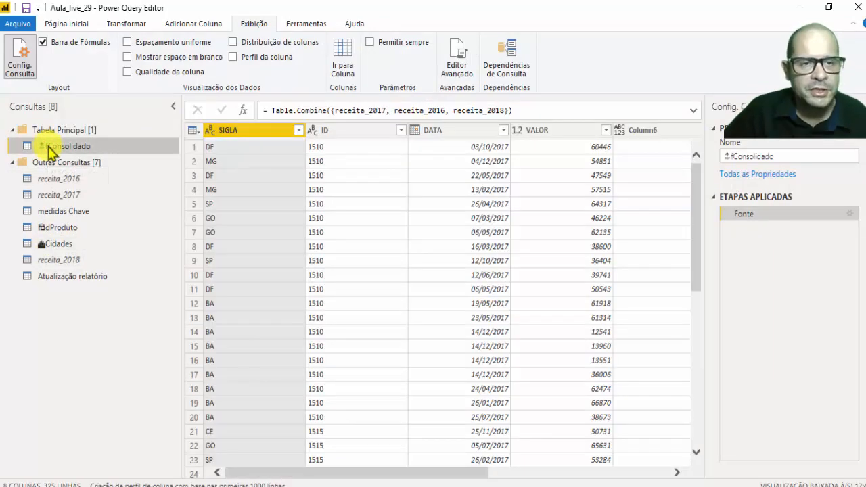
Duplicate the fConsolidado query in the Tabela Principal group.
right_click(50, 150)
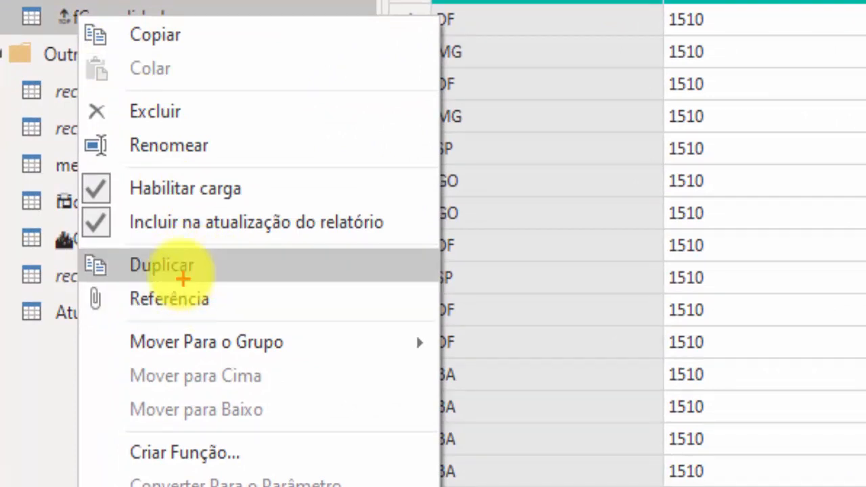
mouse_move(76, 255)
left_mouse_down()
mouse_move(300, 291)
mouse_move(31, 337)
mouse_move(72, 240)
left_mouse_up()
key("Escape")
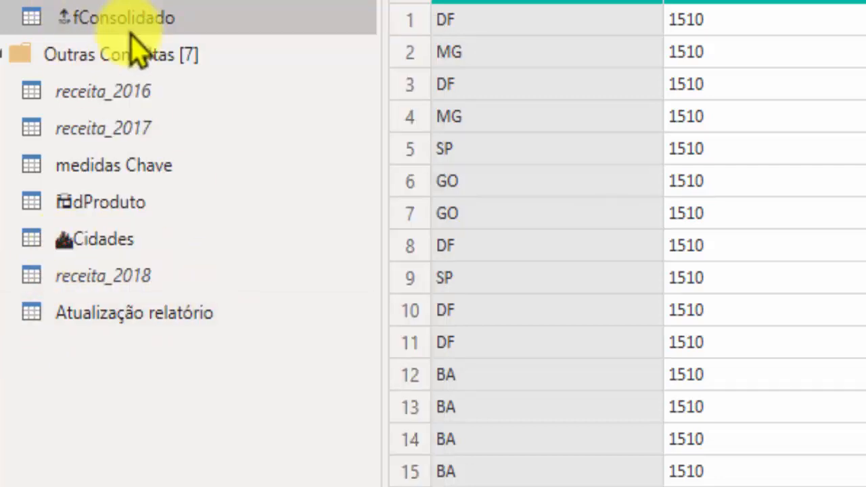
right_click(101, 20)
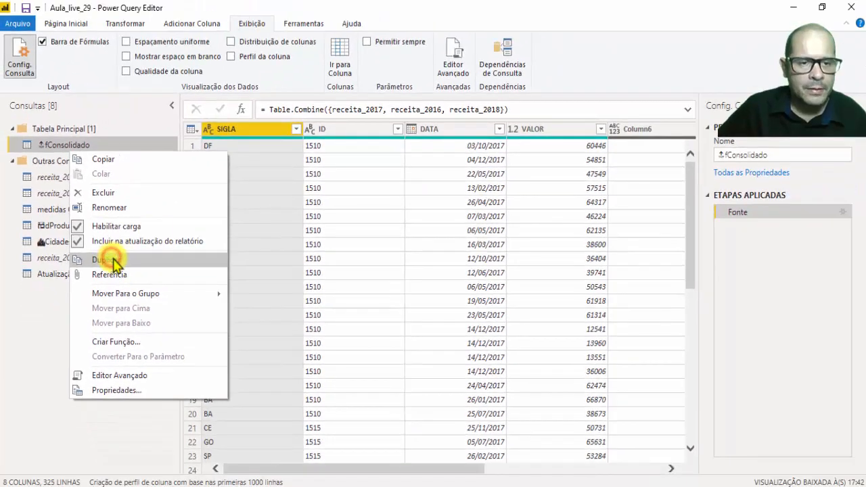
left_click(111, 259)
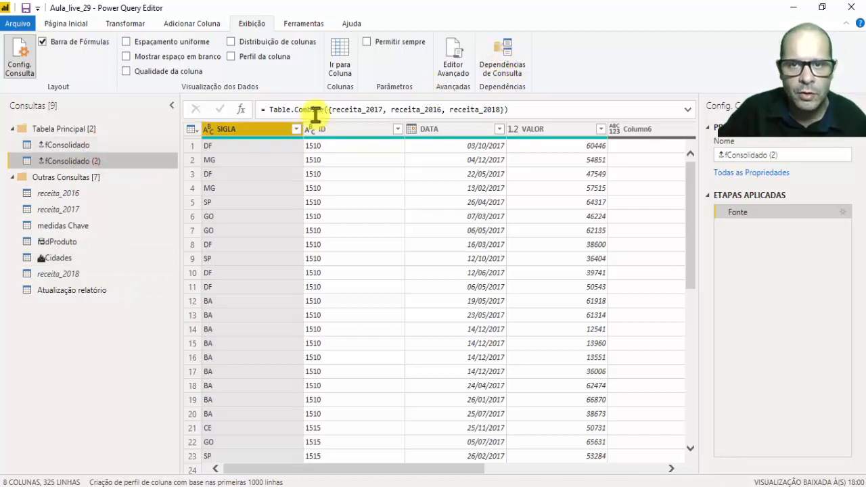
Rename the duplicated fConsolidado query as Cópia Vídeo.
left_click(504, 58)
key("Escape")
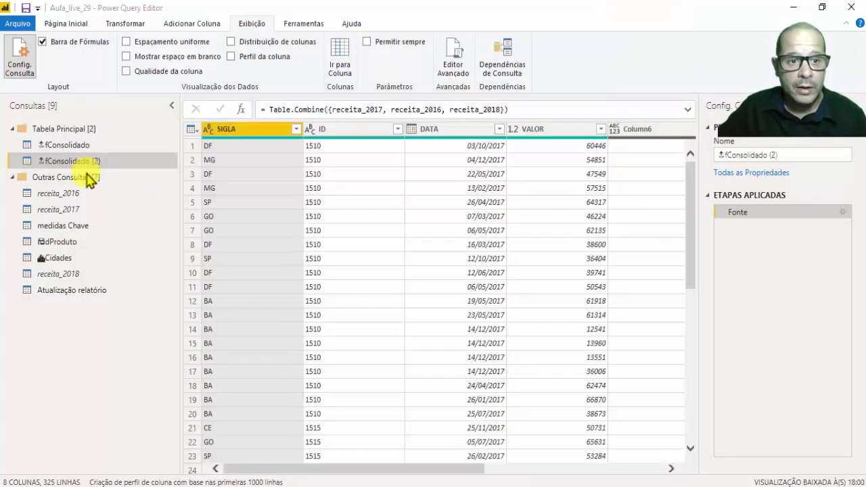
left_click(785, 153)
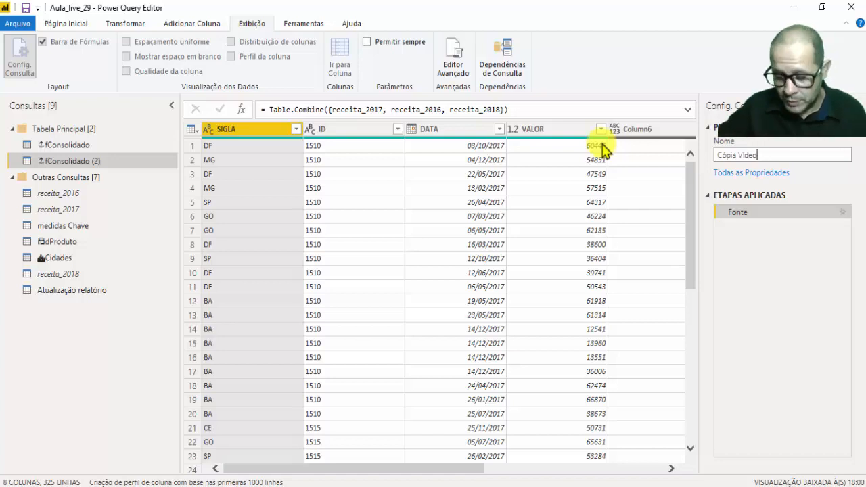
key("Return")
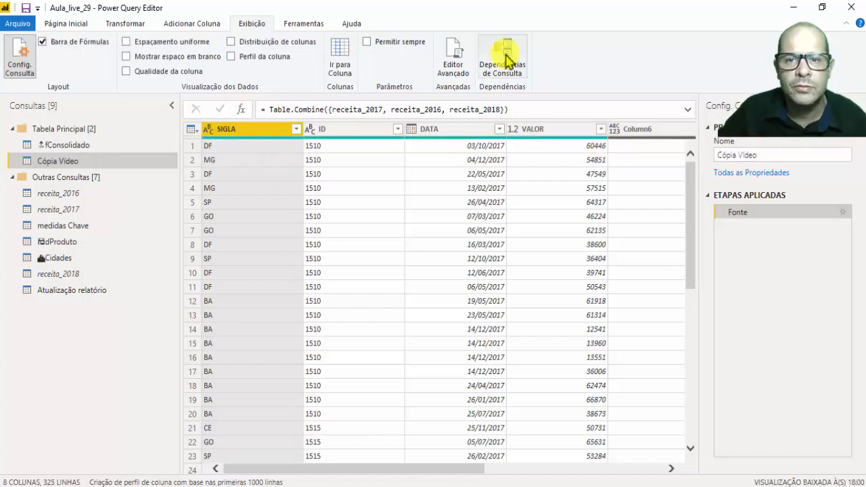
Show the Query Dependencies diagram maximized and enlarged, and examine how Cópia Vídeo links to the receita queries.
left_click(506, 55)
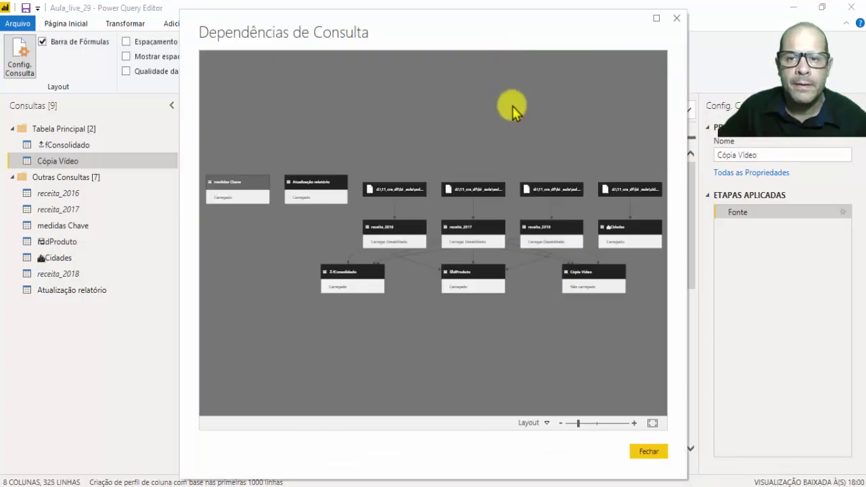
left_click(653, 20)
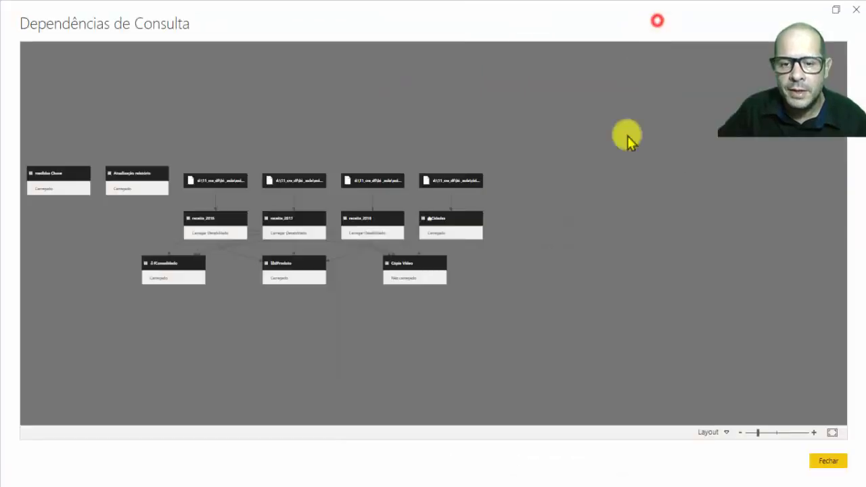
left_click(767, 433)
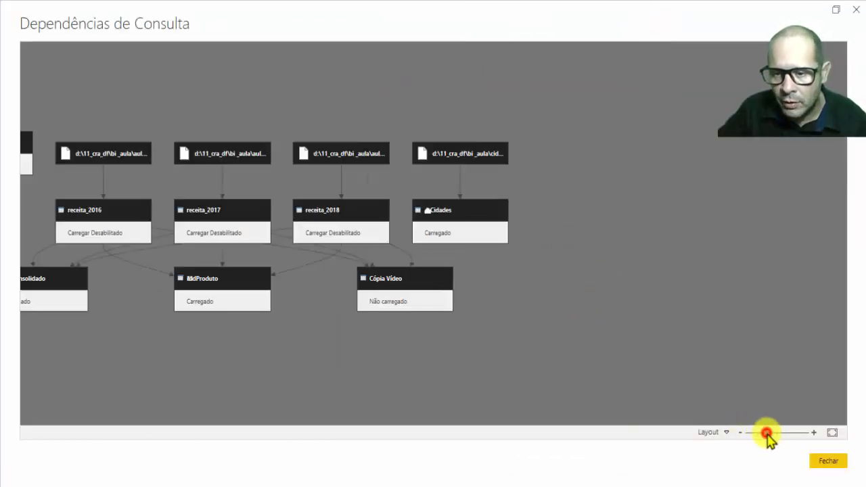
left_click(339, 381)
left_click_drag(610, 186, 685, 178)
left_click_drag(624, 106, 623, 122)
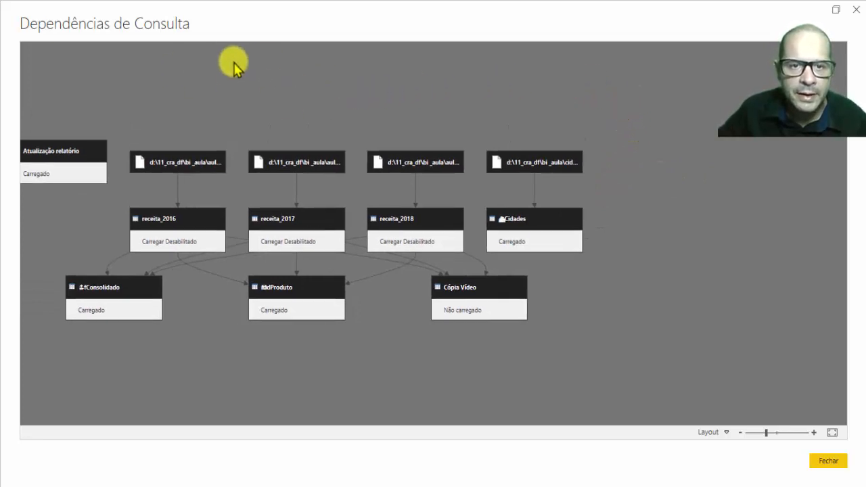
Highlight the dependencies of fConsolidado and Cópia Vídeo in turn in the diagram to compare their sources.
left_click_drag(261, 87, 445, 85)
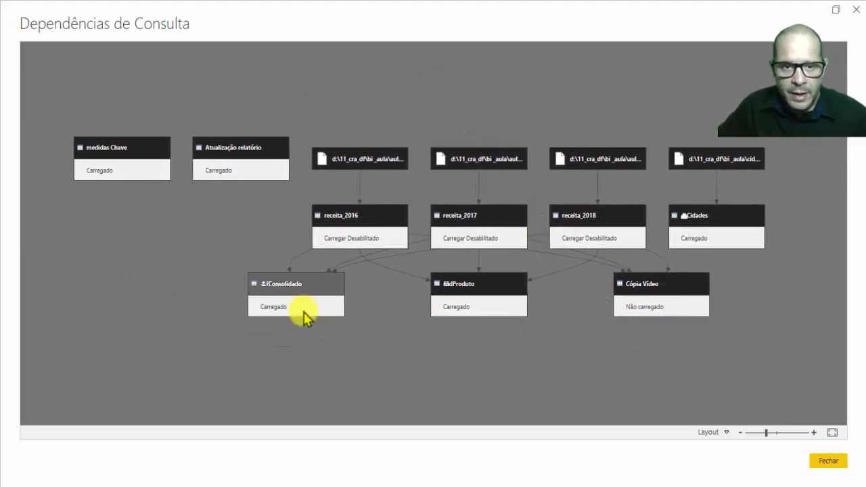
left_click(298, 286)
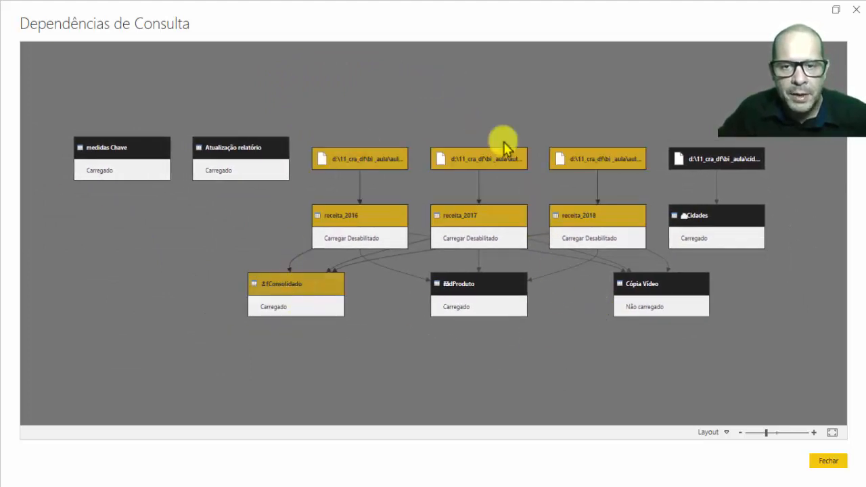
left_click(662, 289)
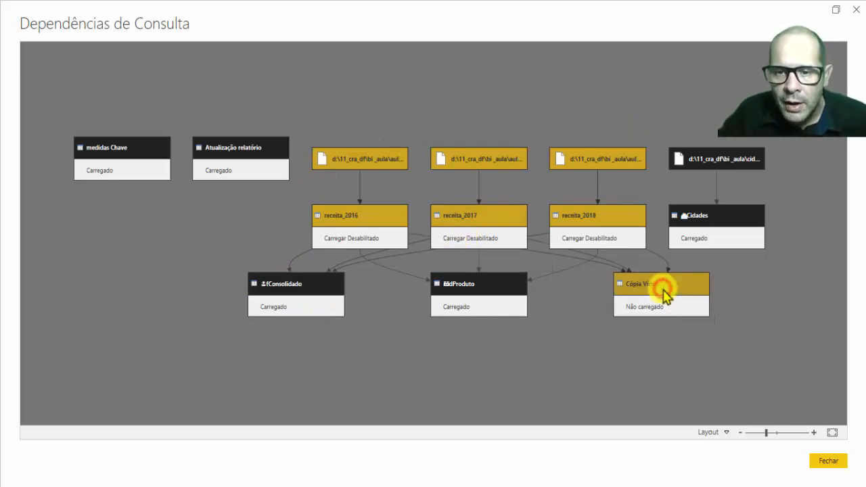
left_click(305, 284)
left_click(668, 283)
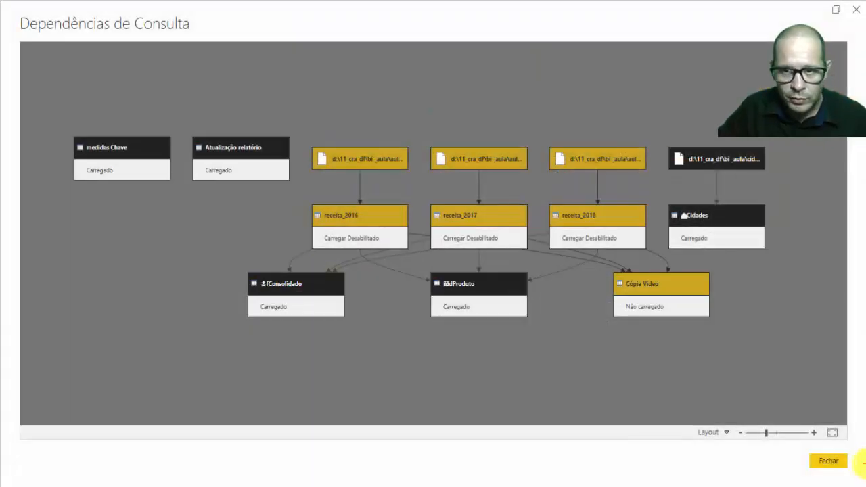
mouse_move(587, 272)
left_mouse_down()
mouse_move(730, 261)
mouse_move(622, 353)
mouse_move(615, 290)
mouse_move(605, 287)
left_mouse_up()
mouse_move(302, 122)
left_mouse_down()
mouse_move(303, 253)
mouse_move(655, 249)
mouse_move(645, 120)
mouse_move(281, 134)
left_mouse_up()
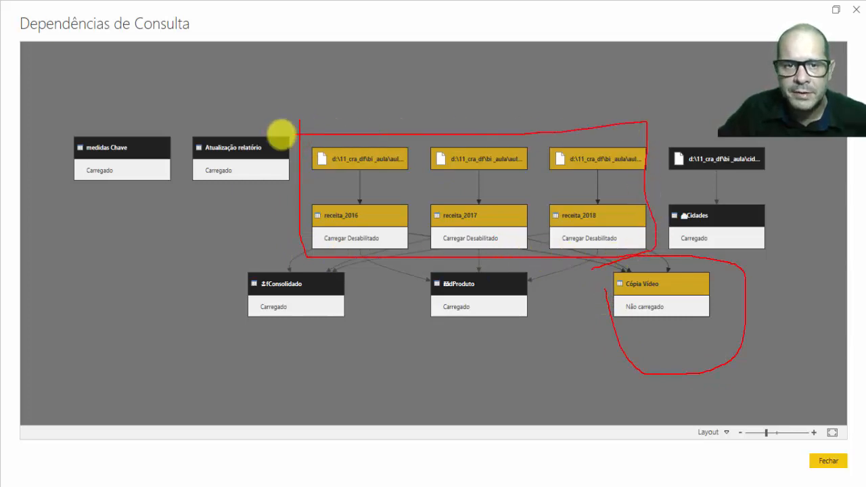
key("Escape")
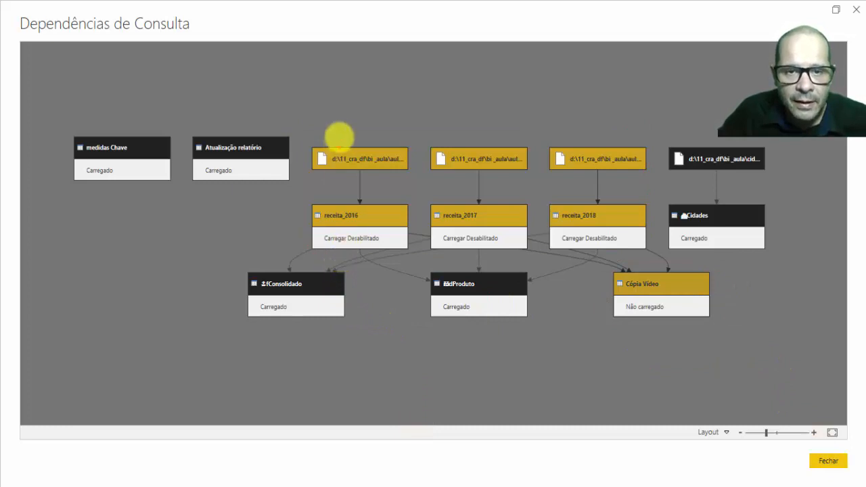
mouse_move(301, 120)
left_mouse_down()
mouse_move(300, 135)
mouse_move(363, 194)
mouse_move(707, 178)
mouse_move(602, 108)
left_mouse_up()
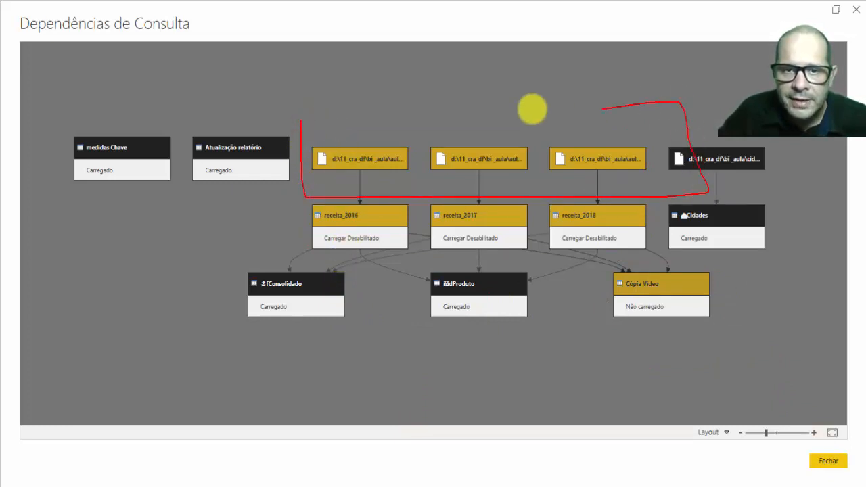
left_click_drag(531, 109, 356, 137)
mouse_move(597, 271)
left_mouse_down()
mouse_move(603, 261)
mouse_move(744, 305)
mouse_move(575, 309)
mouse_move(596, 270)
left_mouse_up()
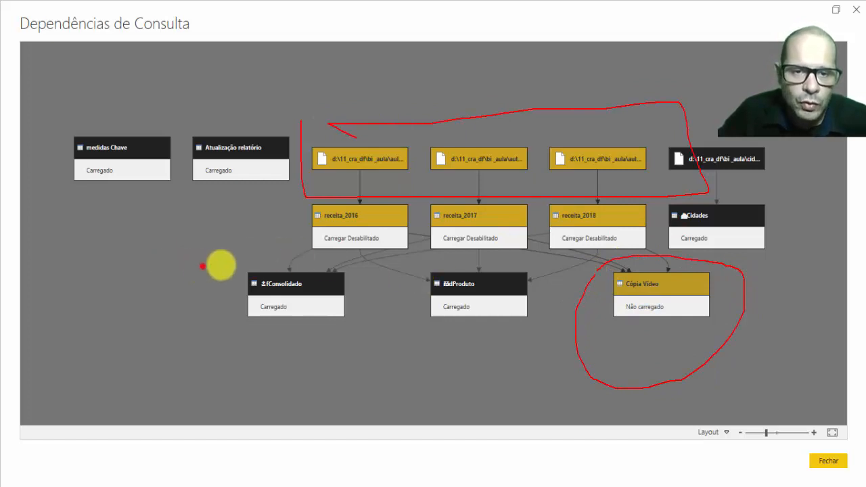
mouse_move(202, 265)
left_mouse_down()
mouse_move(355, 300)
mouse_move(197, 307)
left_mouse_up()
left_click_drag(419, 91, 383, 130)
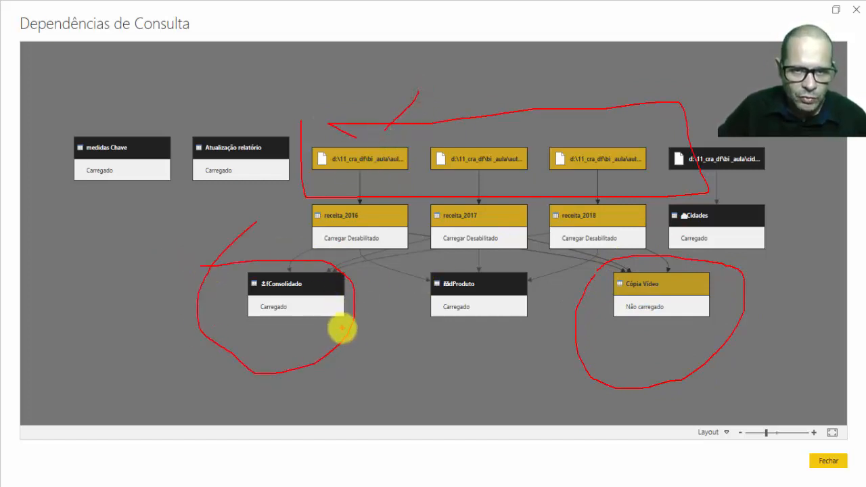
key("Escape")
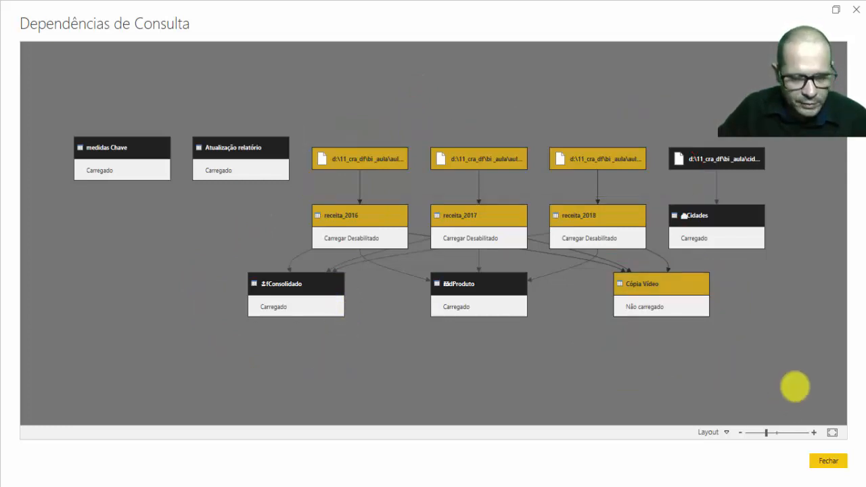
mouse_move(289, 321)
left_mouse_down()
mouse_move(565, 398)
mouse_move(661, 318)
left_mouse_up()
mouse_move(366, 296)
left_mouse_down()
mouse_move(354, 318)
mouse_move(236, 319)
mouse_move(328, 261)
mouse_move(351, 309)
left_mouse_up()
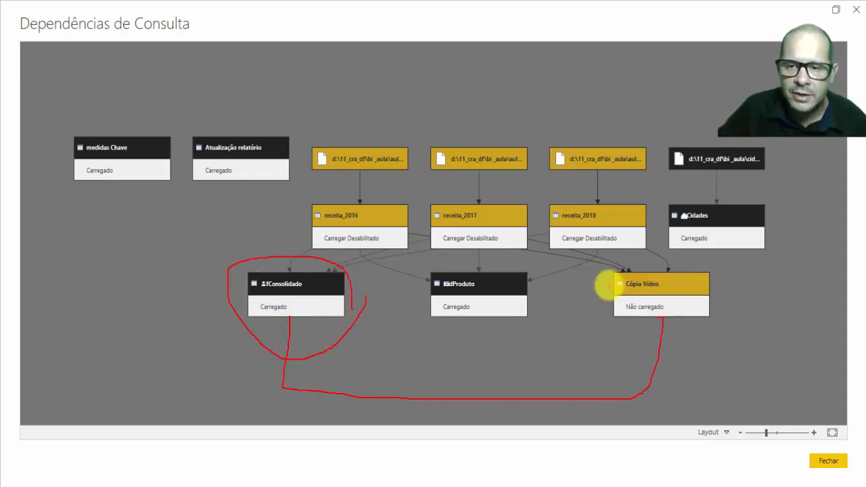
mouse_move(605, 275)
left_mouse_down()
mouse_move(659, 253)
mouse_move(692, 345)
mouse_move(595, 292)
left_mouse_up()
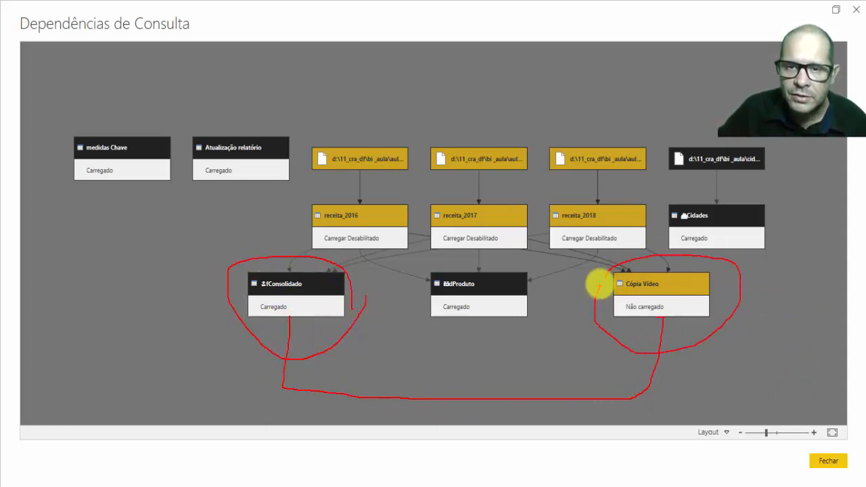
mouse_move(303, 110)
left_mouse_down()
mouse_move(372, 191)
mouse_move(638, 144)
mouse_move(377, 110)
mouse_move(291, 110)
left_mouse_up()
key("Escape")
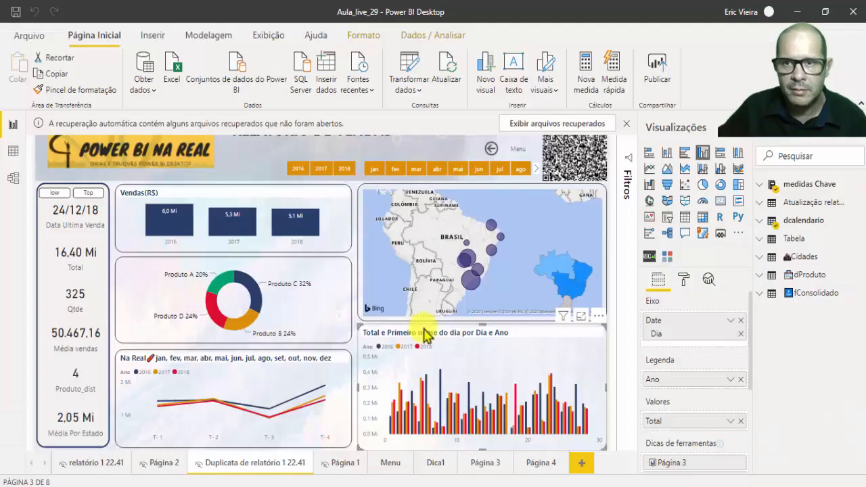
Return to the Power Query Editor and inspect the append settings of Cópia Vídeo's Fonte step without changing them.
left_click(319, 317)
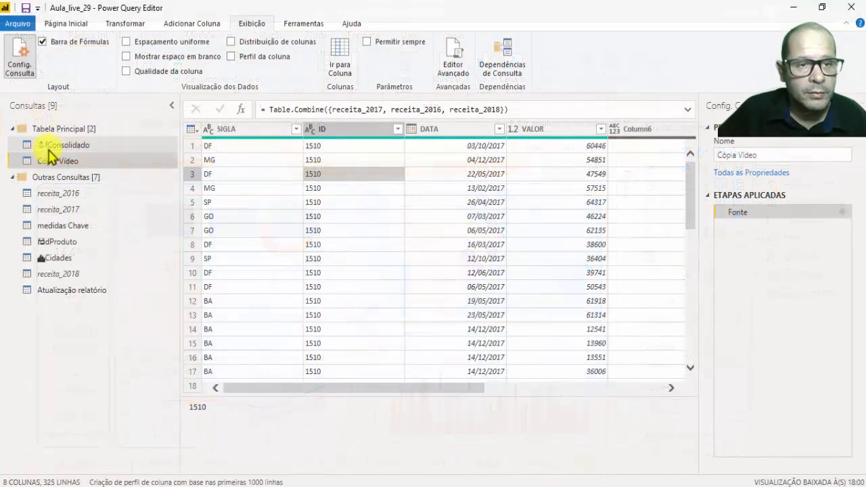
left_click(64, 144)
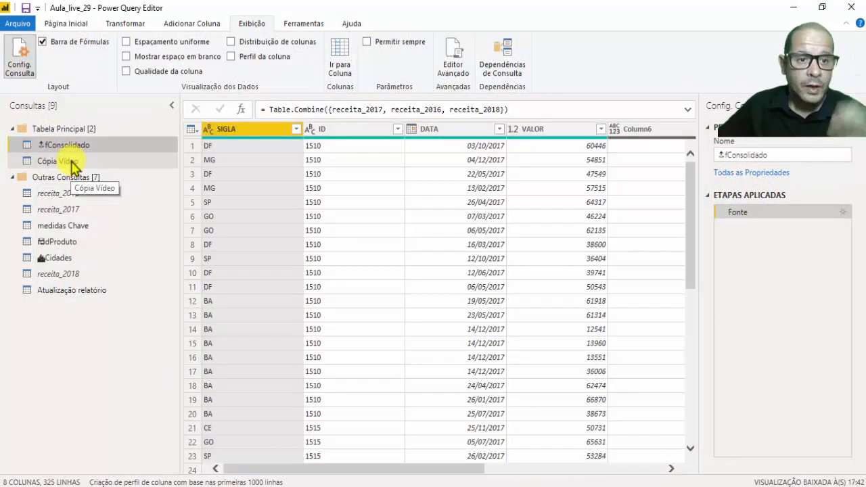
left_click(71, 162)
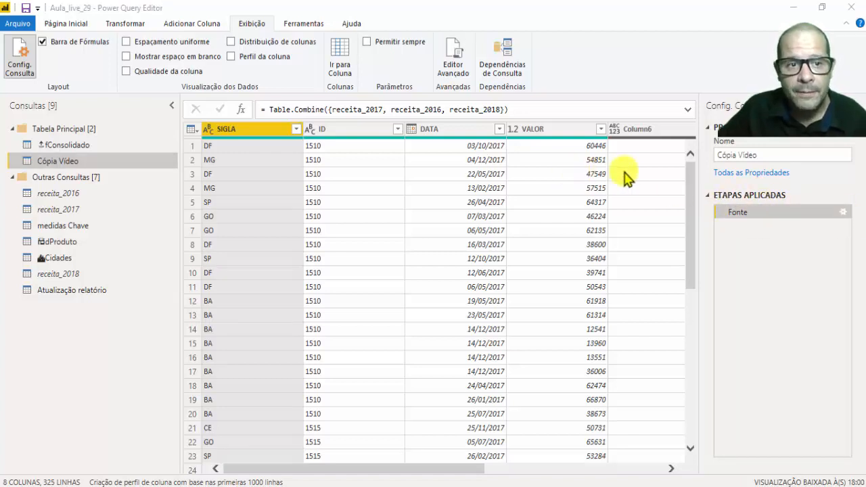
left_click(830, 212)
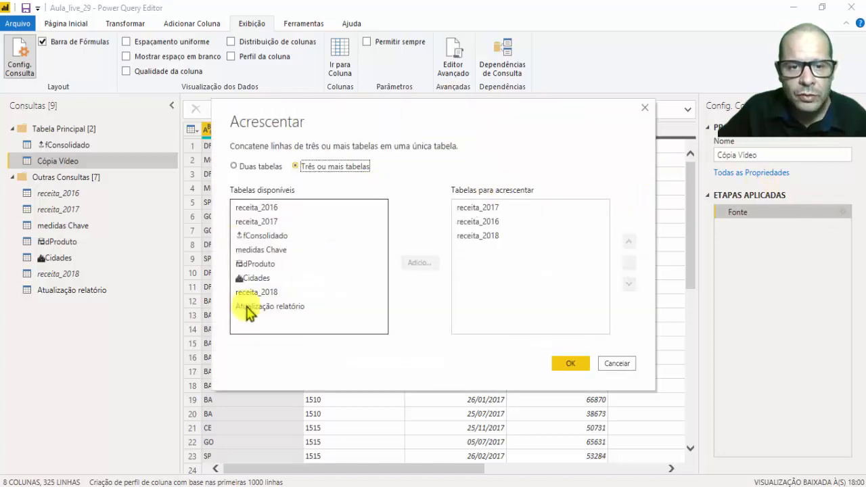
left_click(614, 363)
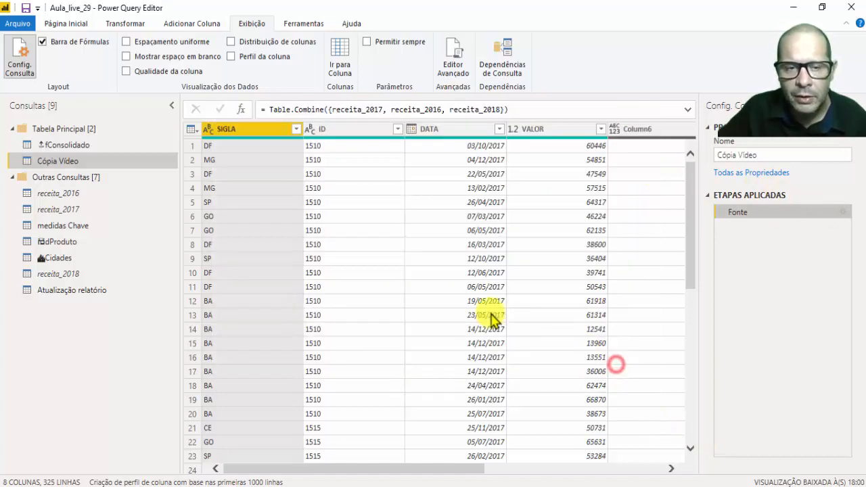
Alternate between the fConsolidado and Cópia Vídeo queries to compare their data and applied steps.
left_click(60, 145)
left_click(58, 166)
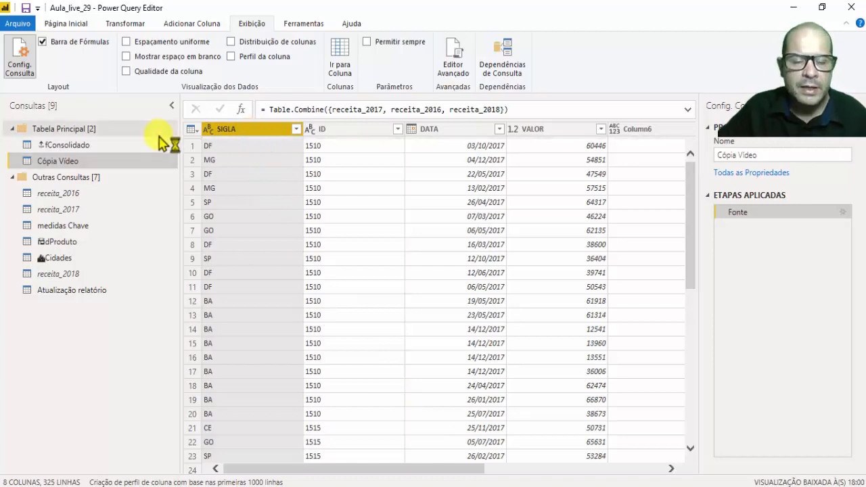
left_click(71, 143)
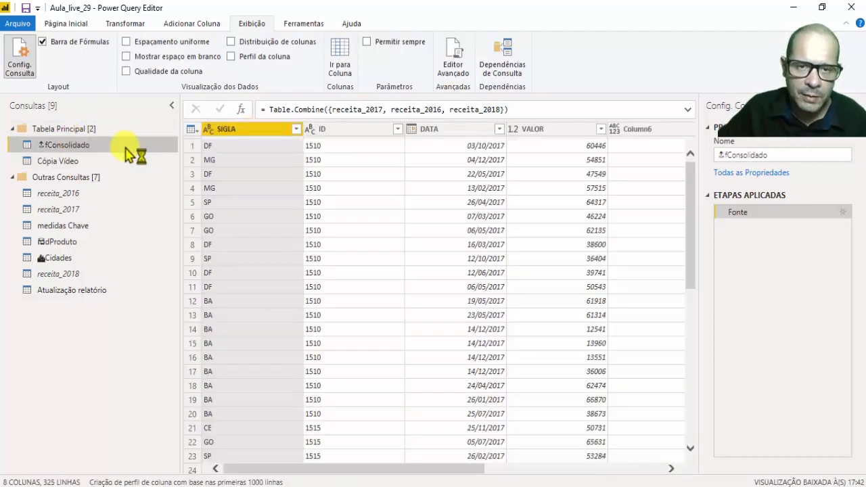
left_click(71, 163)
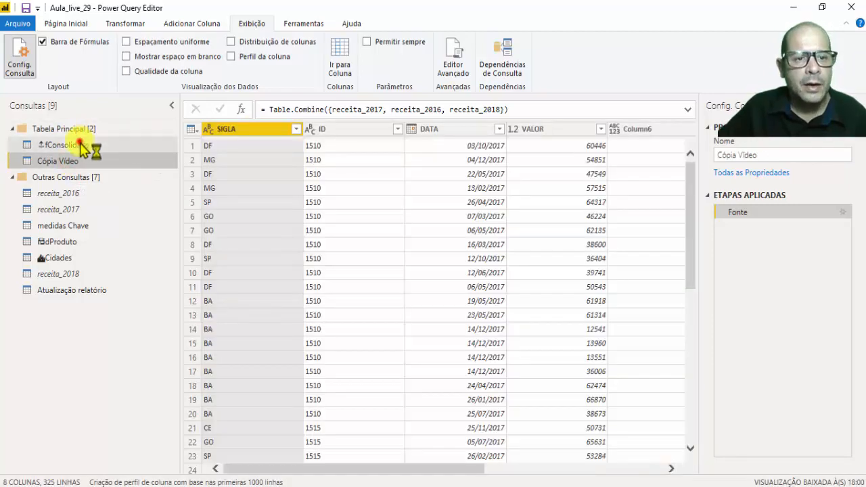
Remove the SIGLA, ID and DATA columns from the fConsolidado query.
left_click(79, 142)
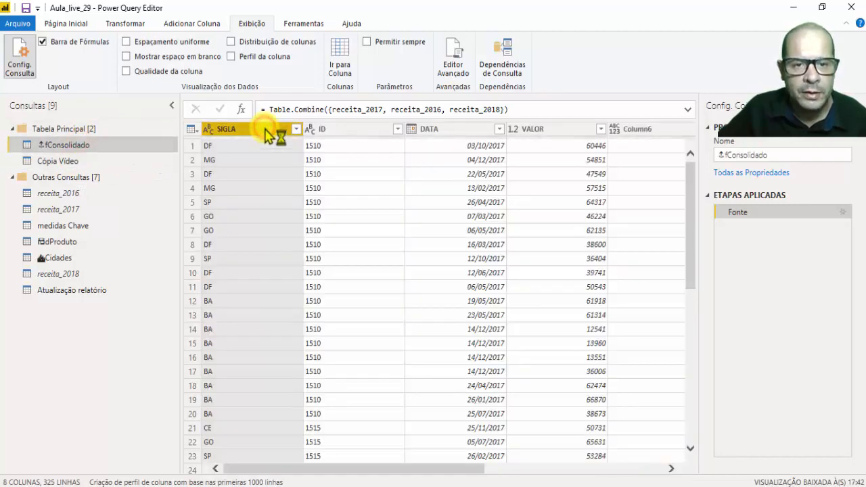
right_click(265, 133)
left_click(247, 163)
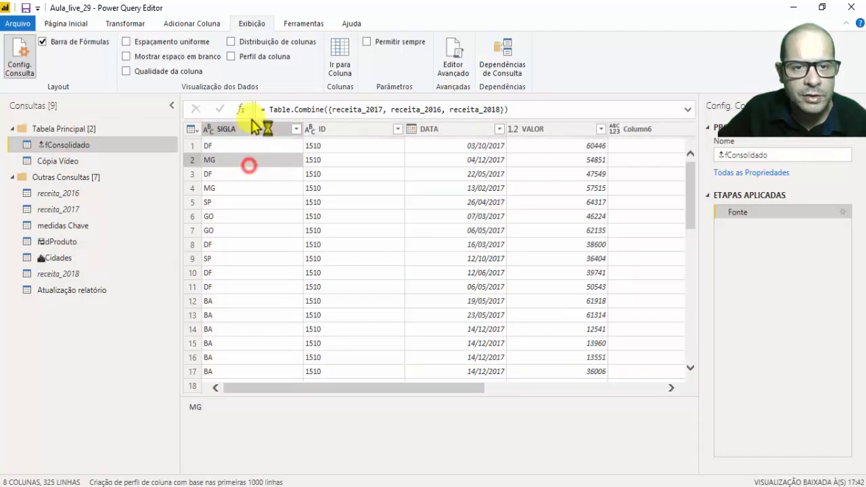
left_click(253, 132)
left_click(344, 130, "ctrl")
left_click(440, 130, "ctrl")
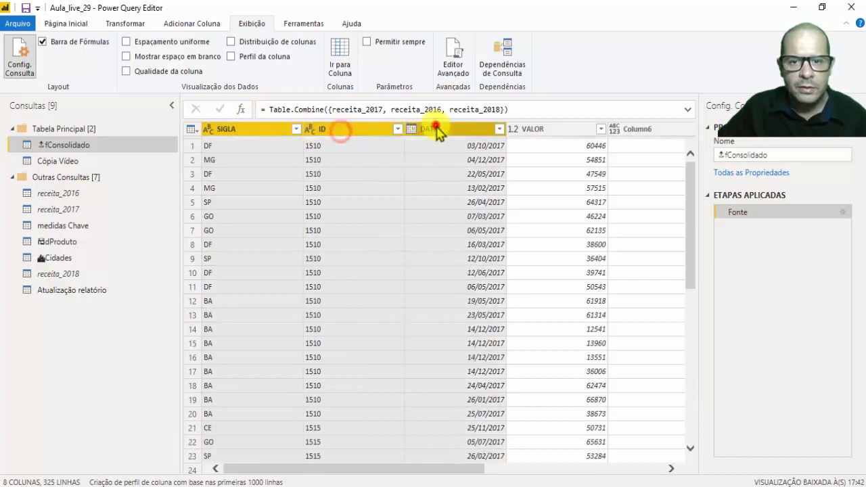
right_click(440, 130)
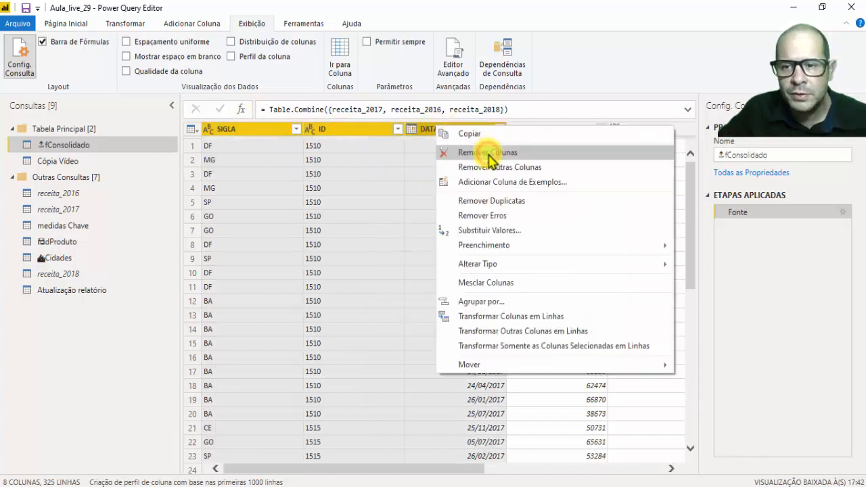
left_click(489, 152)
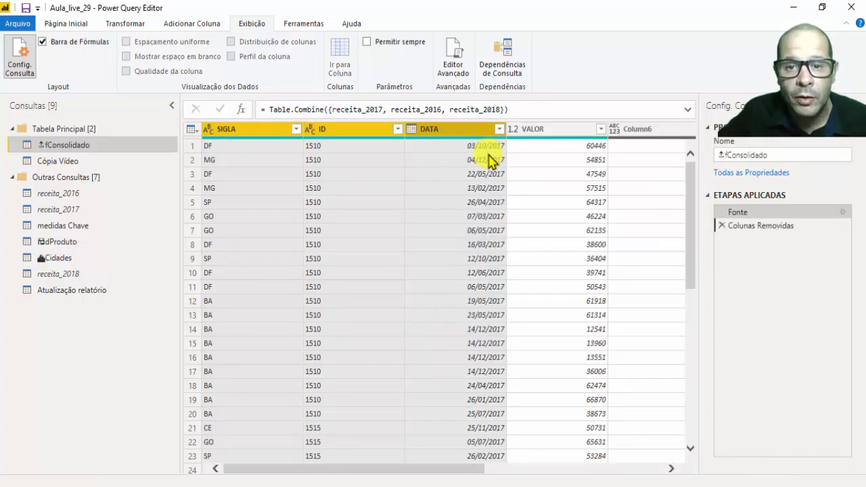
Check the columns of Cópia Vídeo, and delete the Colunas Removidas step from fConsolidado.
left_click(58, 163)
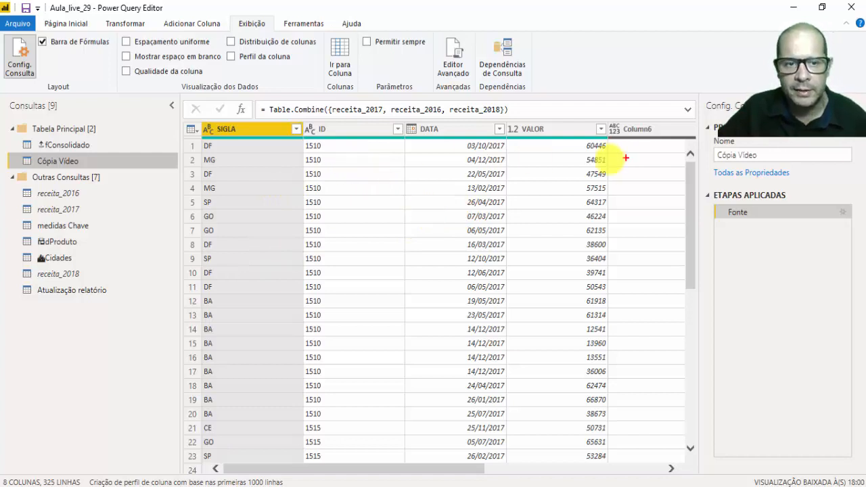
left_click(67, 145)
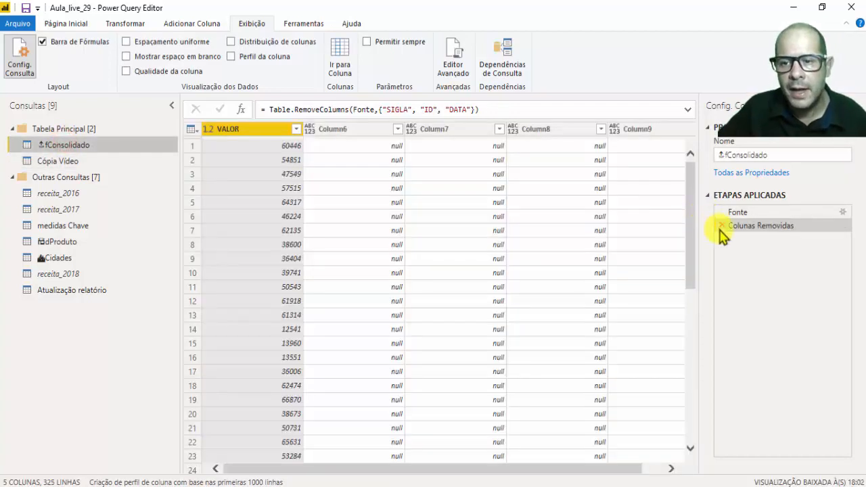
left_click(720, 229)
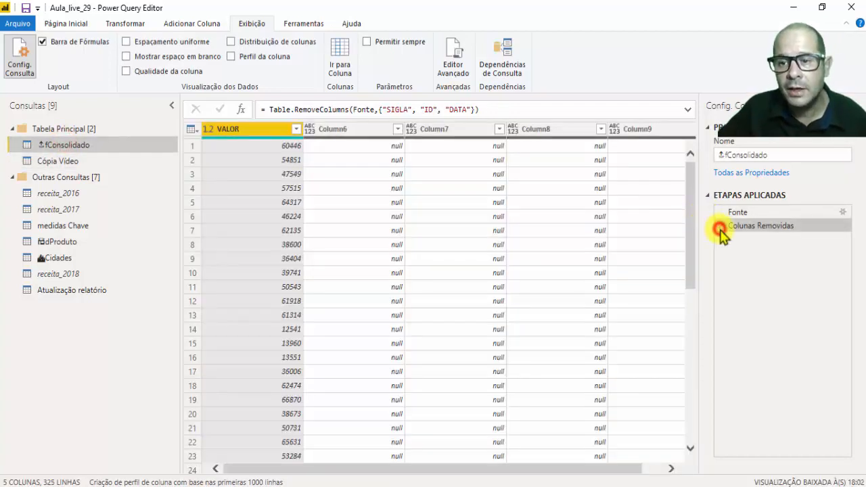
Create a query that references fConsolidado in the Tabela Principal group.
left_click(58, 163)
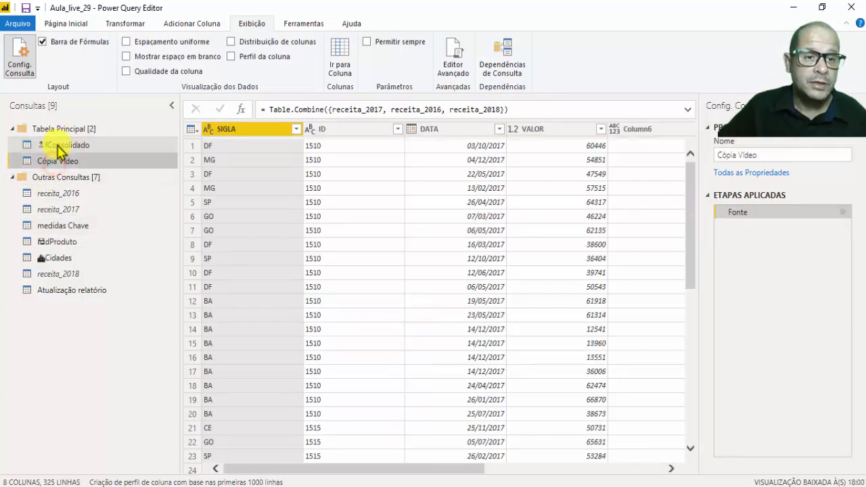
left_click(58, 144)
right_click(68, 140)
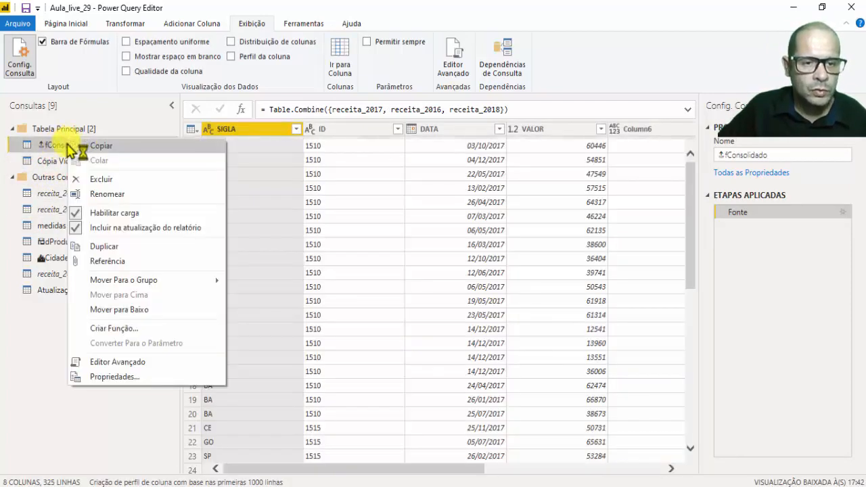
right_click(53, 148)
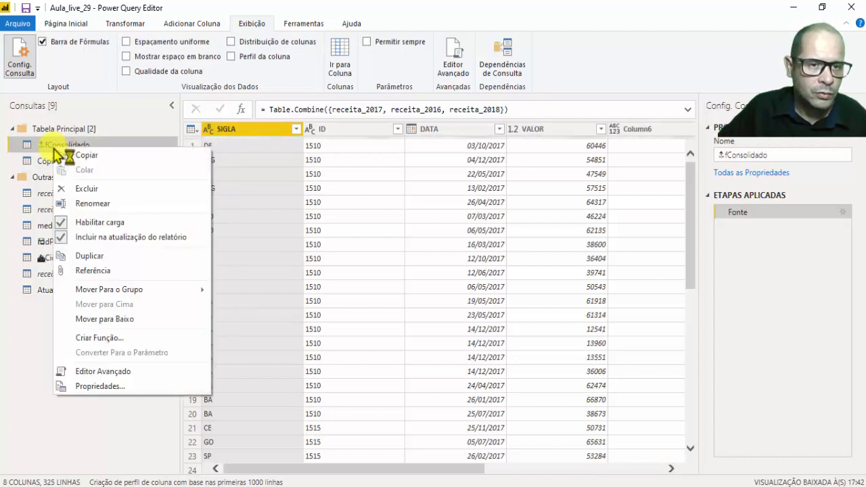
left_click(108, 271)
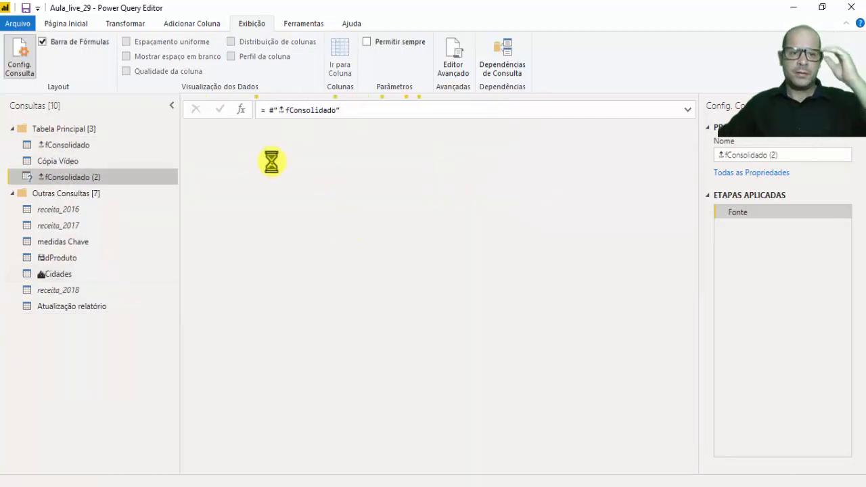
Rename the new query that references fConsolidado as Referencia Vídeo.
left_click(765, 156)
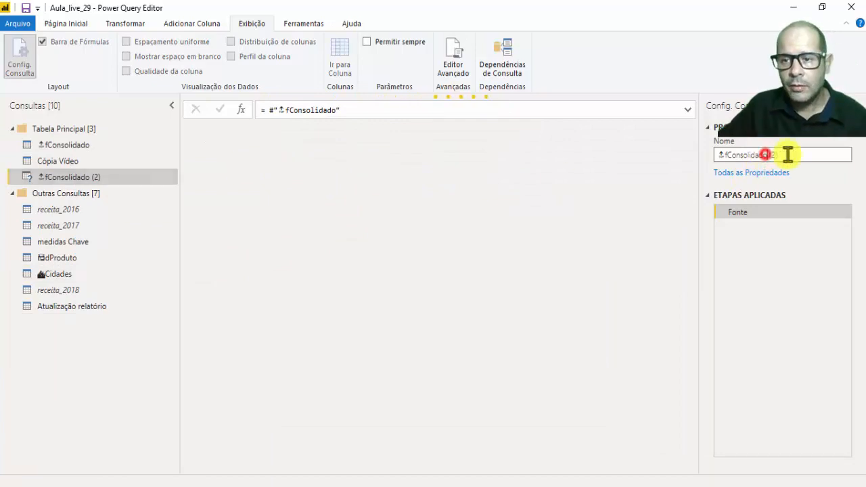
left_click_drag(794, 157, 614, 168)
type("refercia")
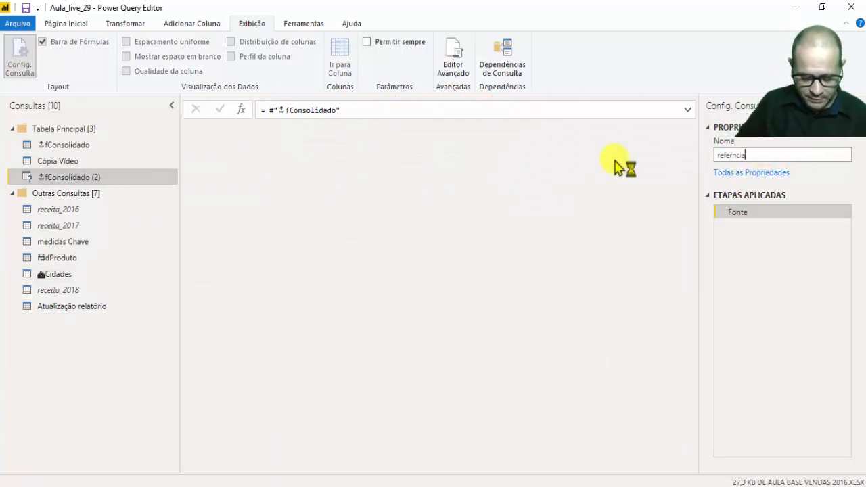
type(" Vídeo")
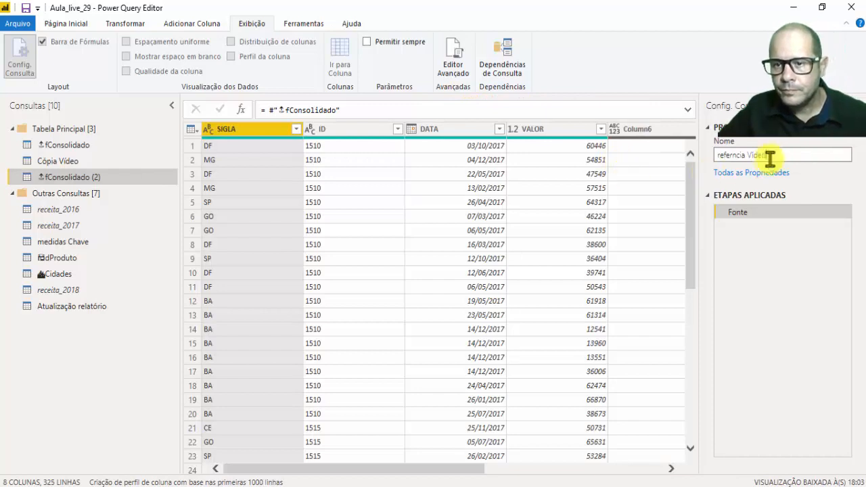
left_click_drag(769, 157, 571, 160)
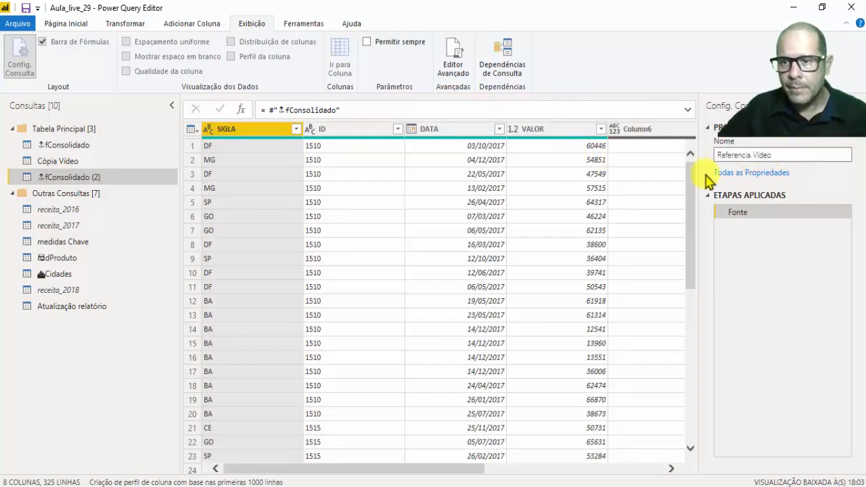
left_click(814, 272)
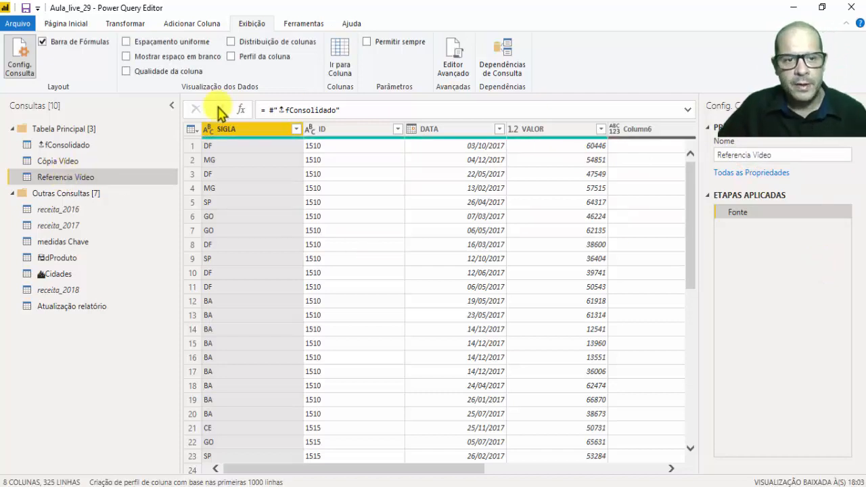
Show the query dependencies enlarged and compare how fConsolidado and Cópia Vídeo connect to the source files.
left_click(506, 55)
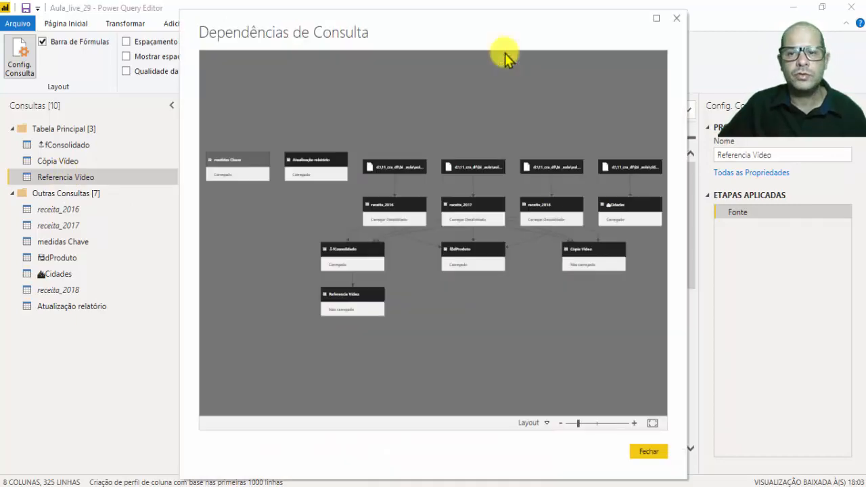
left_click(655, 19)
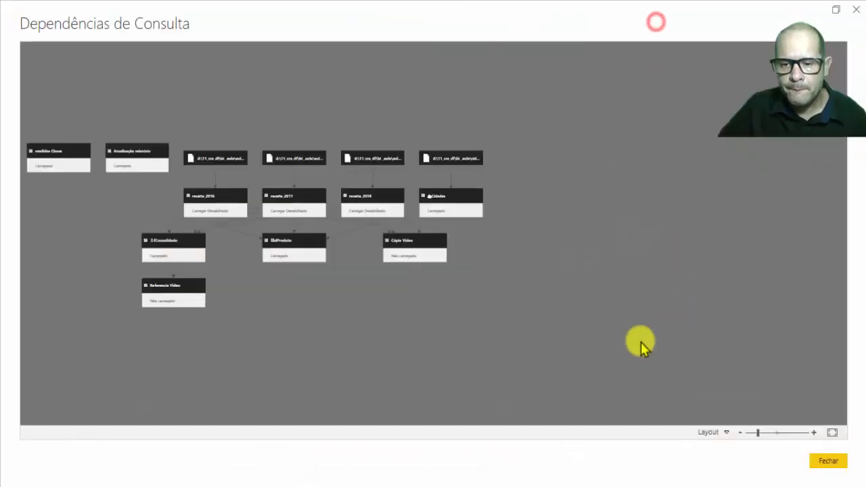
left_click(769, 432)
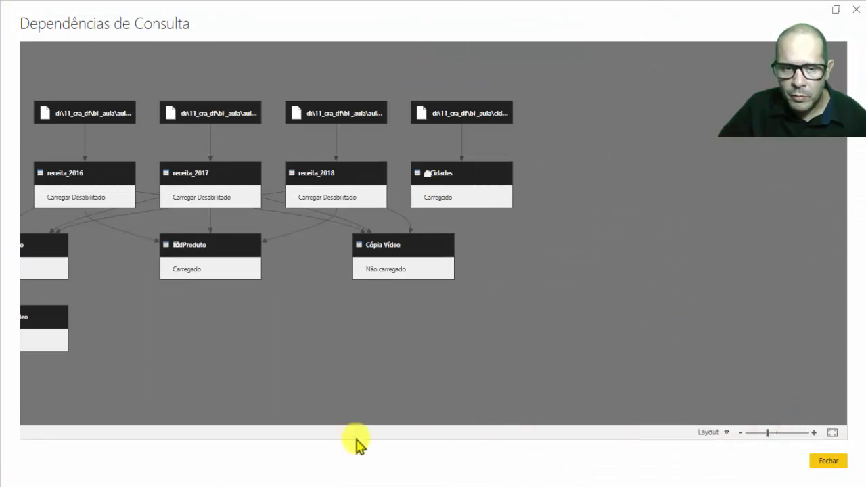
left_click_drag(207, 321, 348, 317)
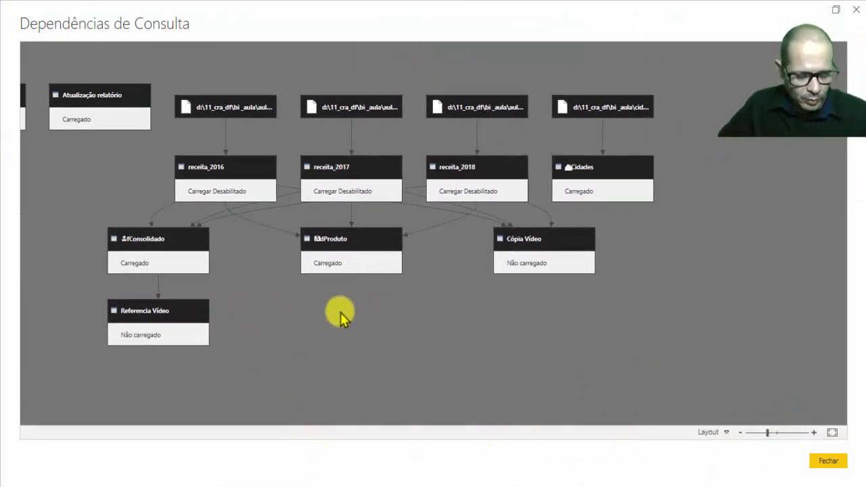
mouse_move(105, 219)
left_mouse_down()
mouse_move(212, 223)
mouse_move(212, 283)
mouse_move(102, 271)
mouse_move(102, 219)
left_mouse_up()
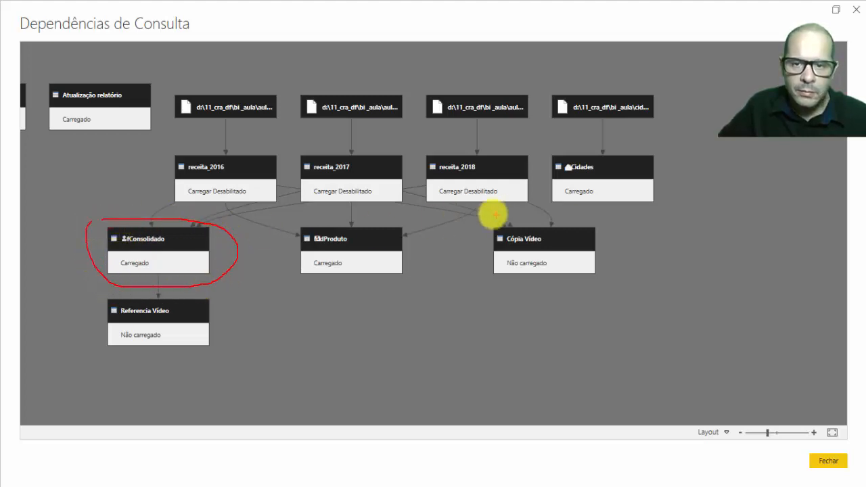
mouse_move(493, 215)
left_mouse_down()
mouse_move(615, 212)
mouse_move(489, 299)
mouse_move(491, 218)
left_mouse_up()
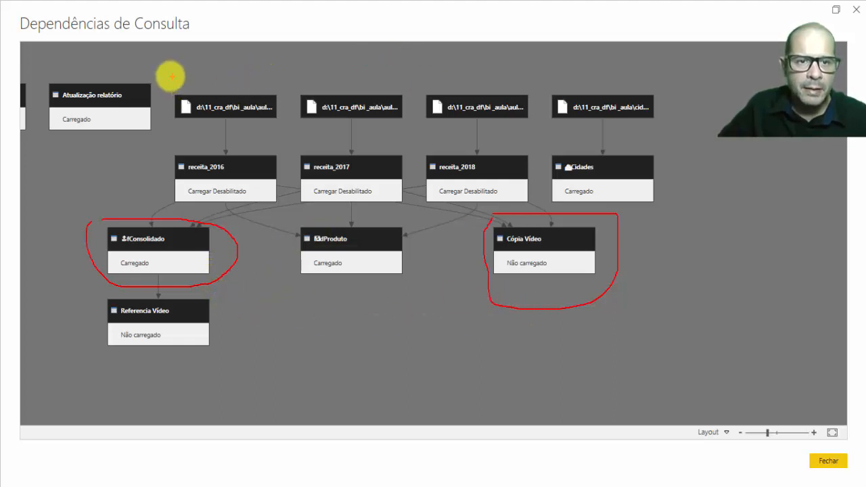
mouse_move(171, 76)
left_mouse_down()
mouse_move(169, 112)
mouse_move(528, 129)
mouse_move(601, 77)
mouse_move(188, 75)
mouse_move(210, 80)
left_mouse_up()
left_click_drag(593, 269, 630, 271)
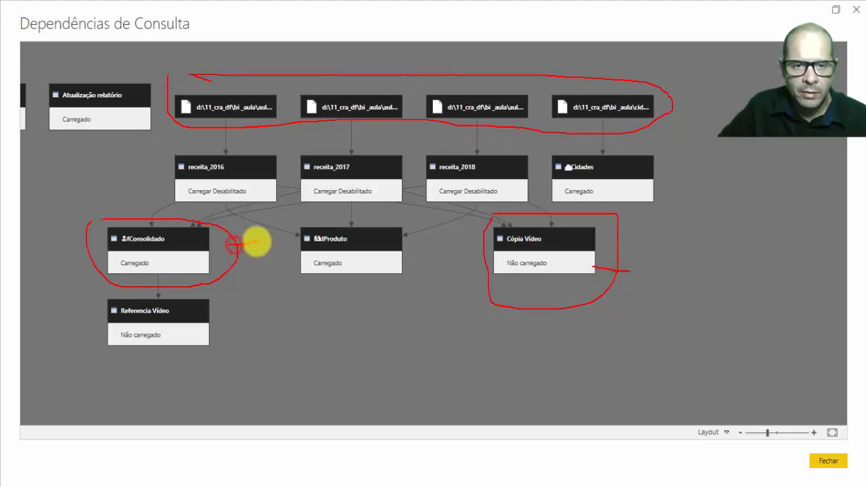
key("Escape")
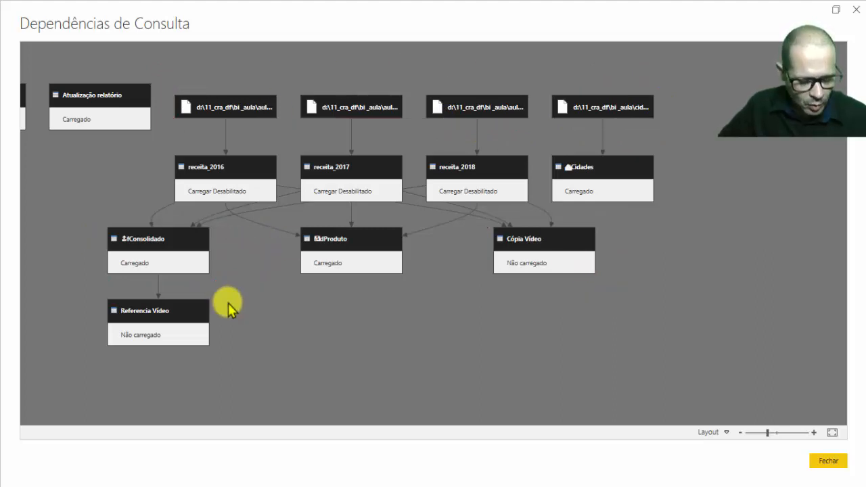
Examine the link between fConsolidado and Referencia Vídeo in the dependency diagram, and close the diagram.
key("ctrl+2")
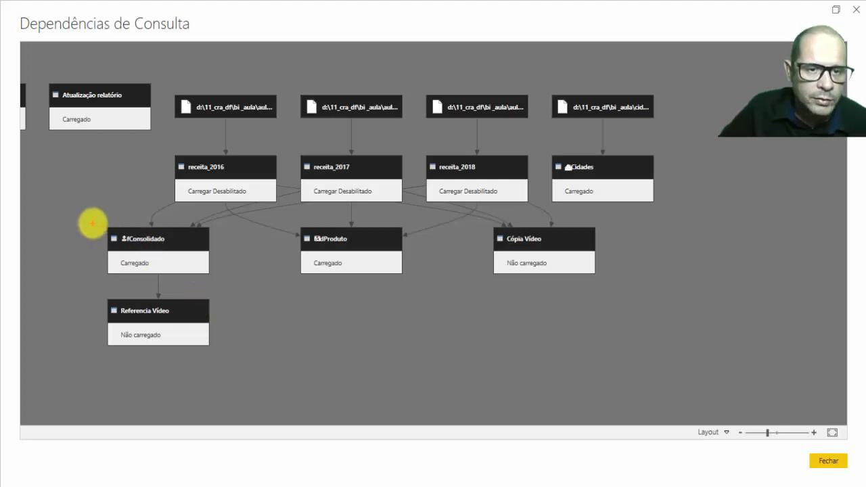
mouse_move(93, 223)
left_mouse_down()
mouse_move(168, 212)
mouse_move(226, 228)
mouse_move(237, 328)
mouse_move(161, 379)
mouse_move(77, 315)
mouse_move(77, 237)
mouse_move(92, 213)
left_mouse_up()
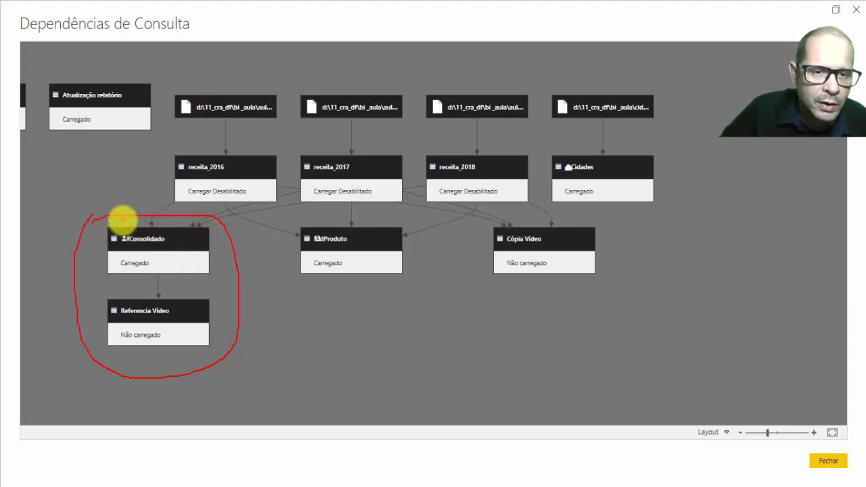
mouse_move(110, 225)
left_mouse_down()
mouse_move(203, 223)
mouse_move(226, 280)
mouse_move(116, 290)
mouse_move(100, 265)
left_mouse_up()
left_click_drag(326, 393, 220, 351)
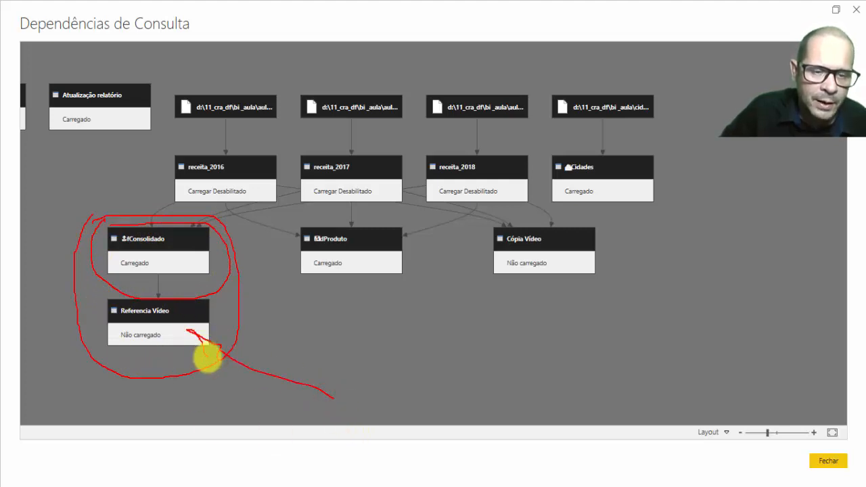
key("Escape")
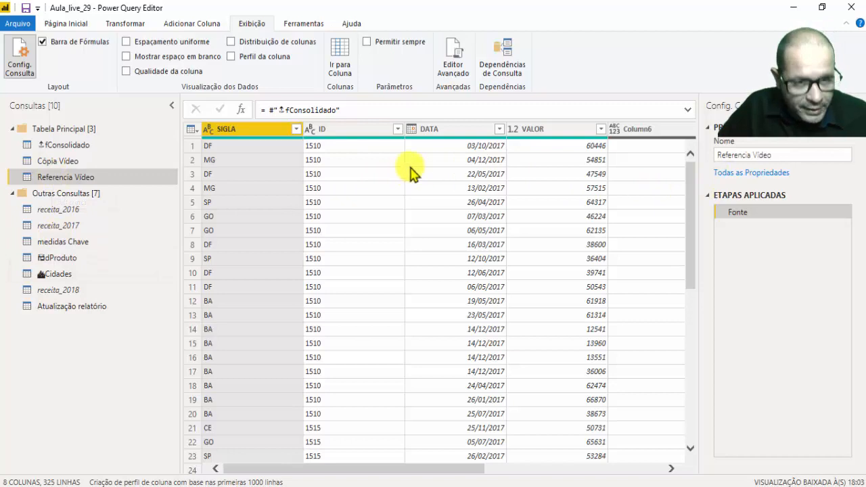
Compare the Fonte step formulas of the Cópia Vídeo, Referencia Vídeo and fConsolidado queries.
left_click(41, 162)
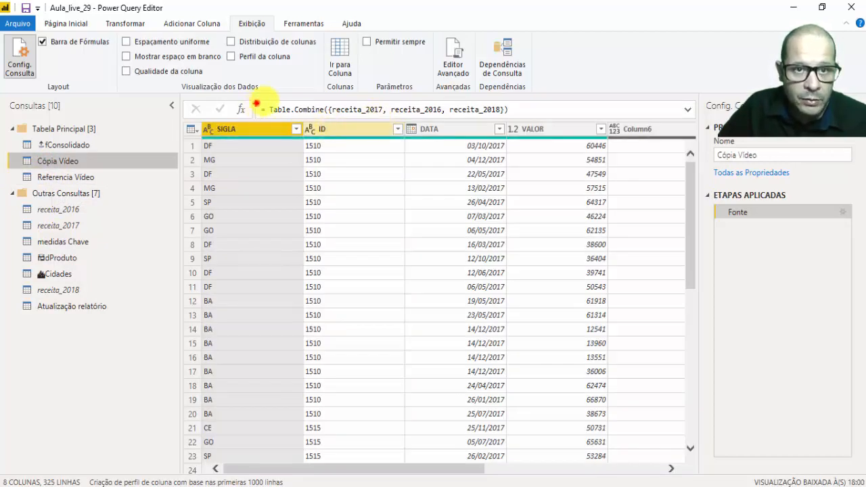
mouse_move(257, 103)
left_mouse_down()
mouse_move(499, 90)
mouse_move(359, 138)
mouse_move(257, 104)
left_mouse_up()
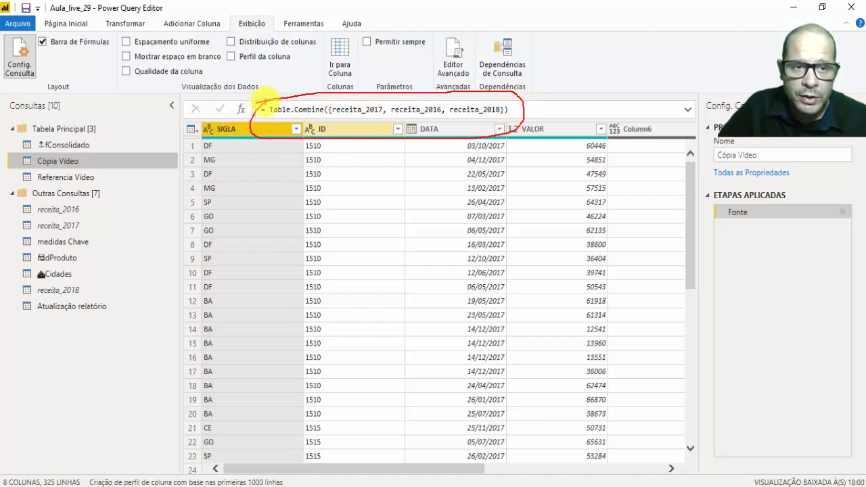
key("Escape")
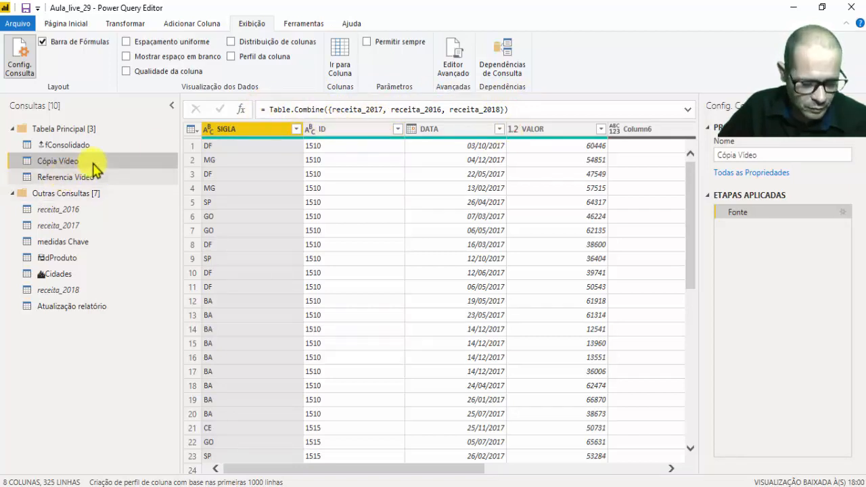
left_click(78, 176)
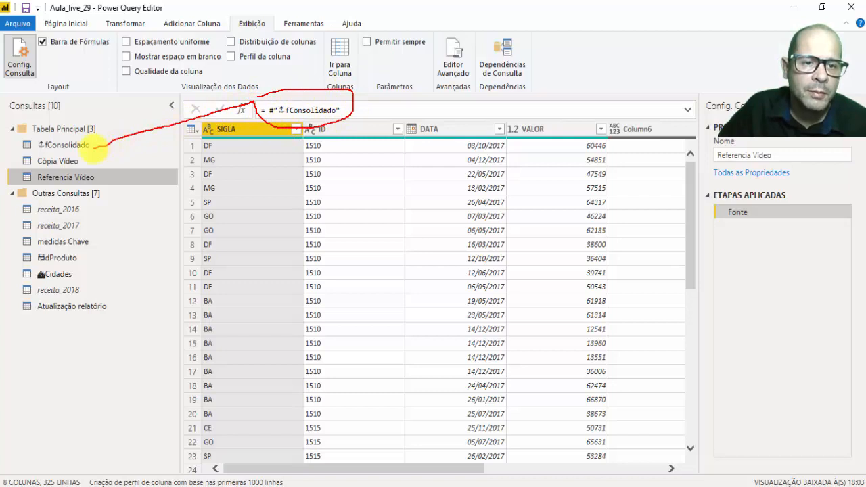
key("Escape")
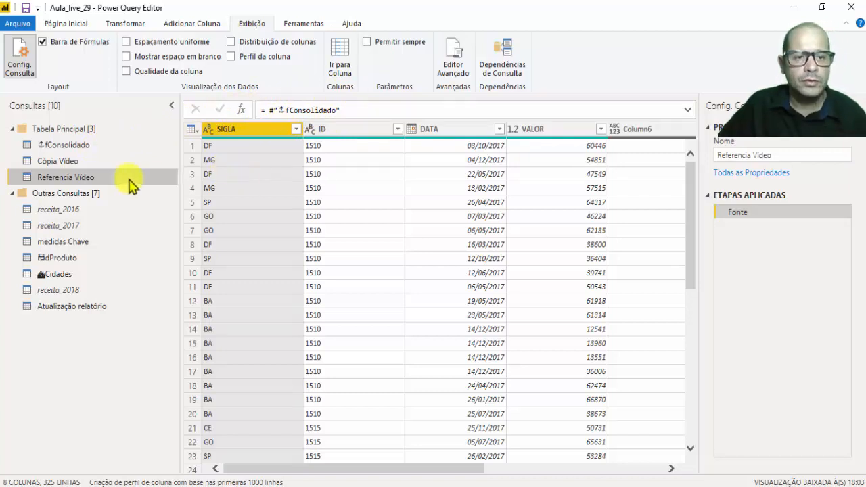
left_click(68, 145)
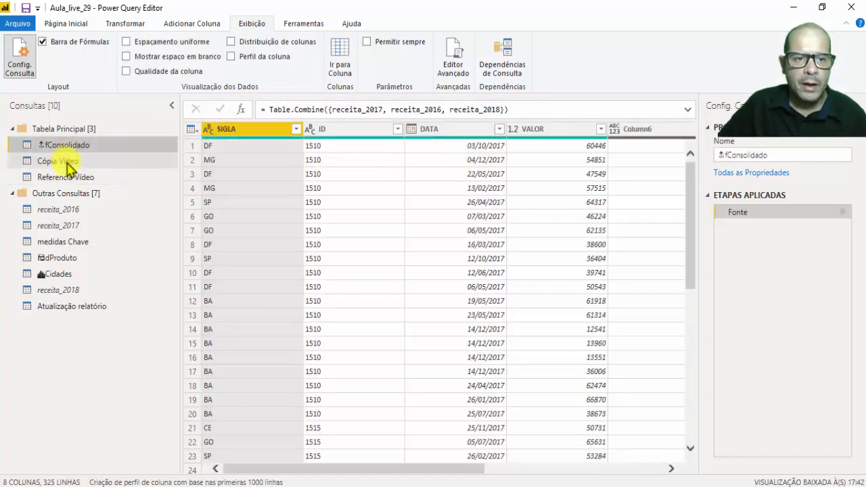
left_click(72, 177)
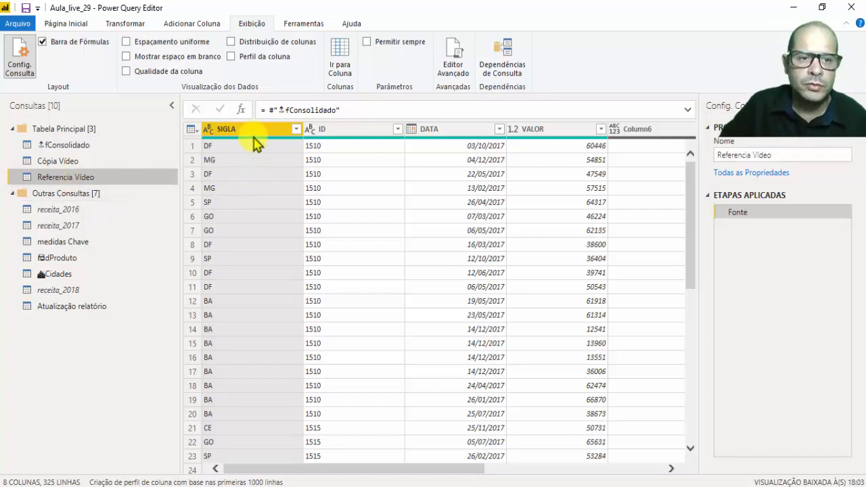
left_click(63, 145)
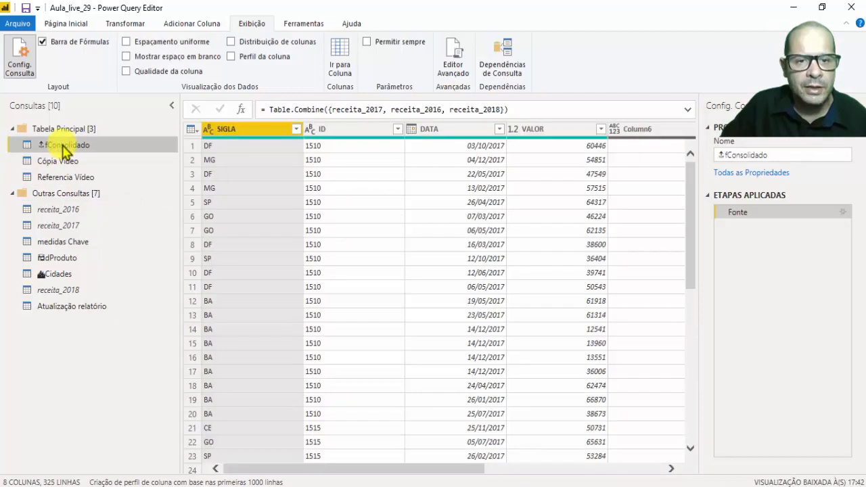
left_click(62, 177)
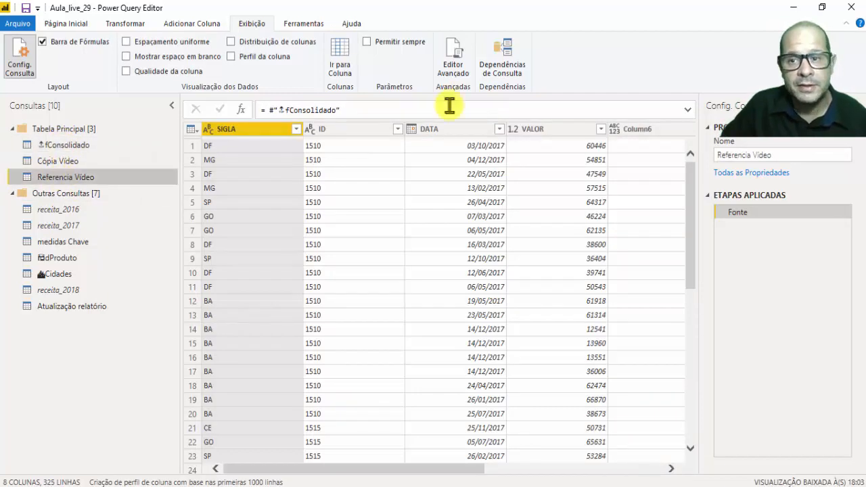
Rename the Referencia Vídeo query as Gabarito.
left_click(794, 156)
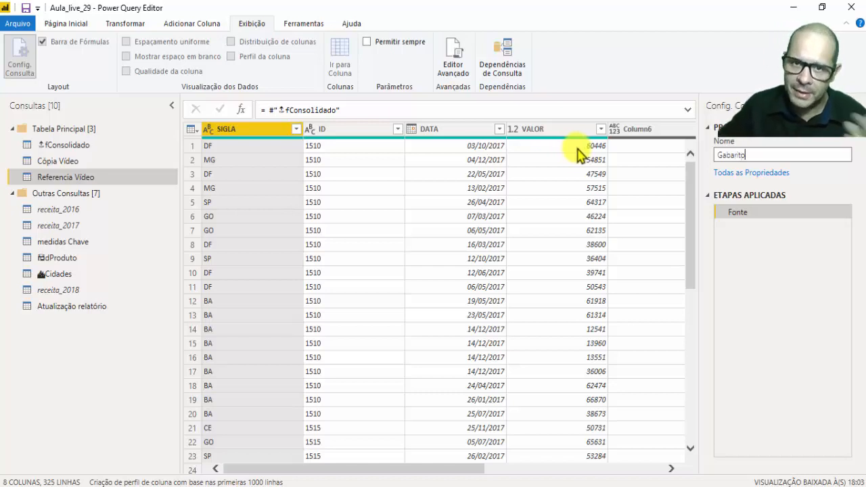
left_click(547, 170)
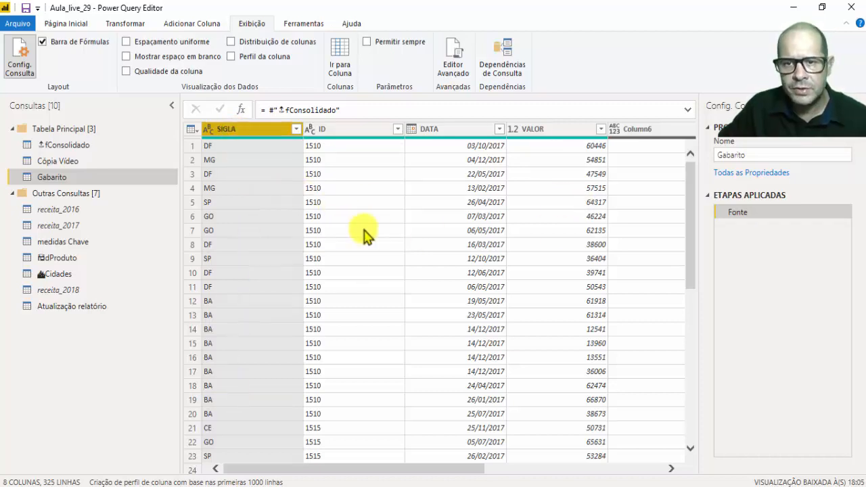
Compare the columns of the Gabarito and Cópia Vídeo queries, ending on Gabarito.
left_click_drag(317, 471, 193, 471)
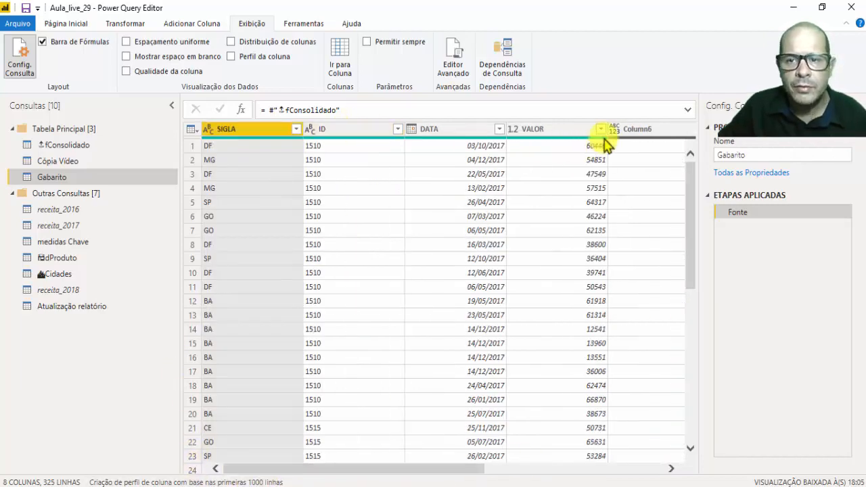
left_click(48, 162)
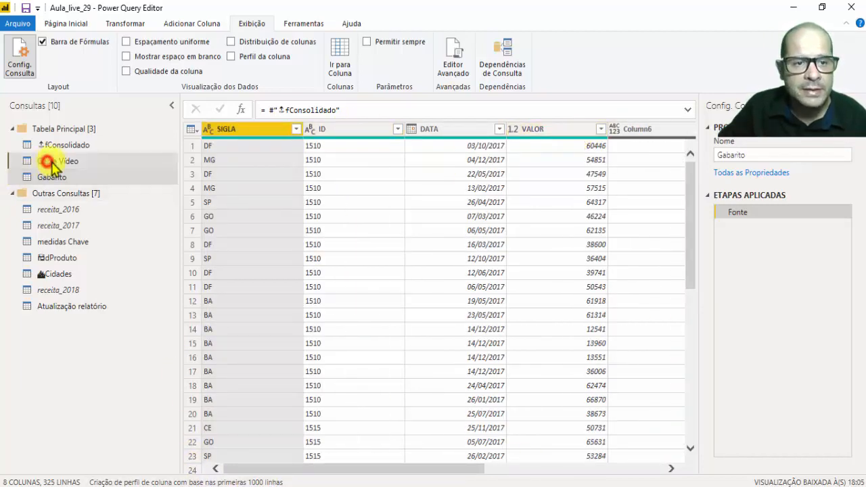
mouse_move(277, 460)
left_mouse_down()
mouse_move(570, 473)
mouse_move(203, 472)
left_mouse_up()
left_click(42, 177)
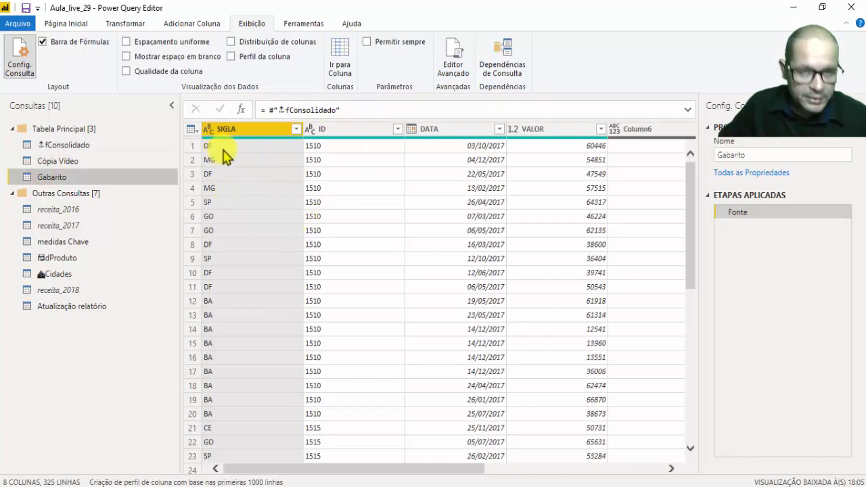
left_click_drag(289, 274, 302, 269)
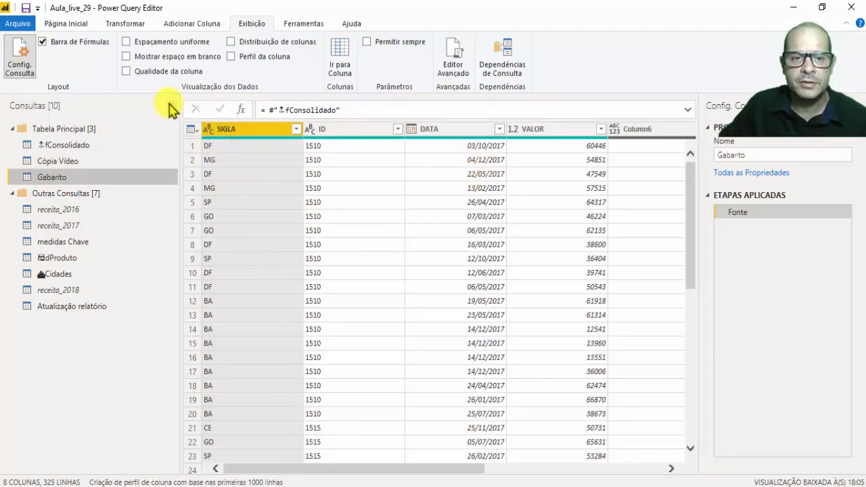
Group the Gabarito query by SIGLA, summing VALOR in a new column named TOTAL VENDAs.
right_click(269, 129)
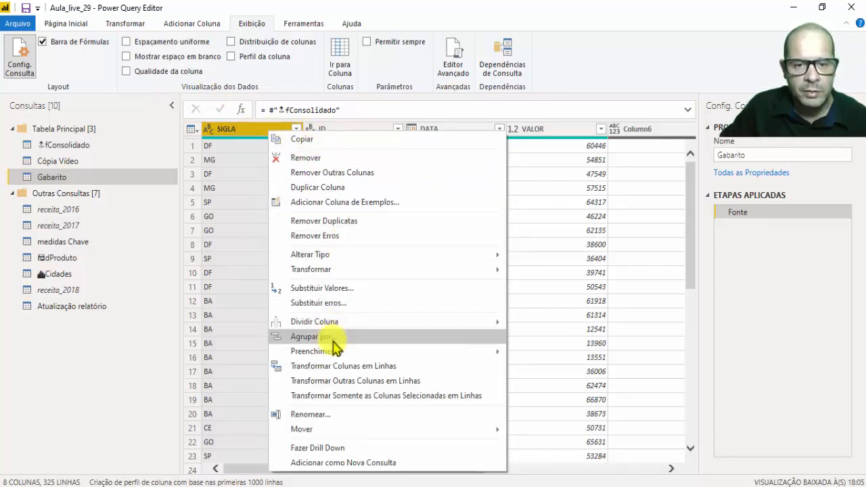
left_click(333, 341)
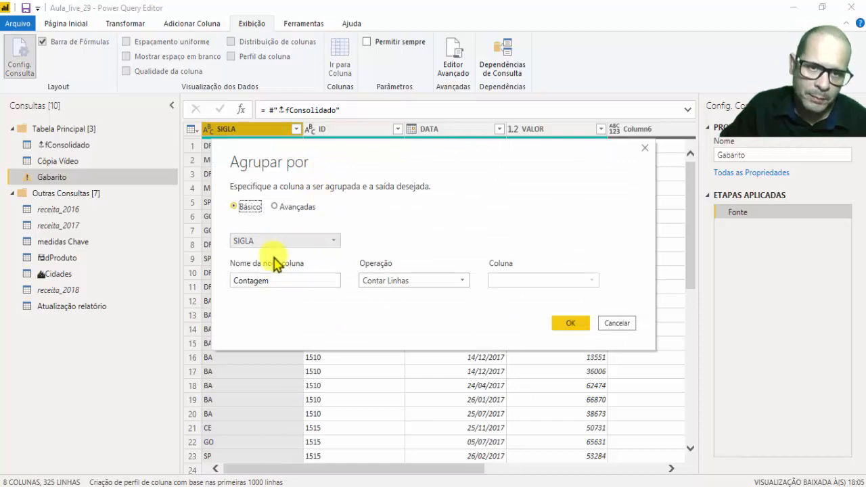
left_click(411, 280)
left_click(396, 294)
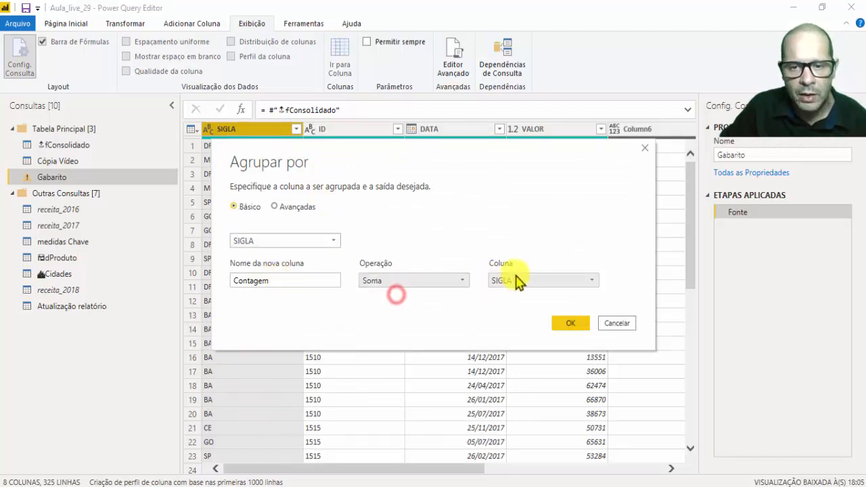
left_click(517, 280)
left_click(508, 335)
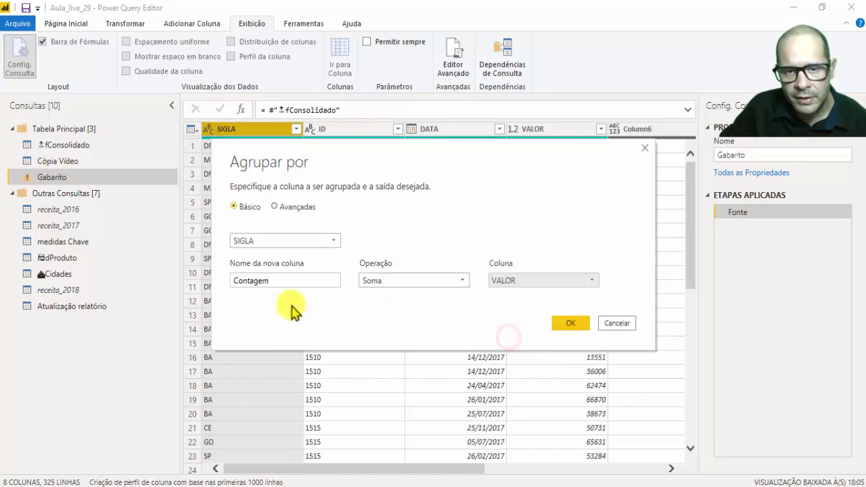
left_click_drag(274, 280, 10, 228)
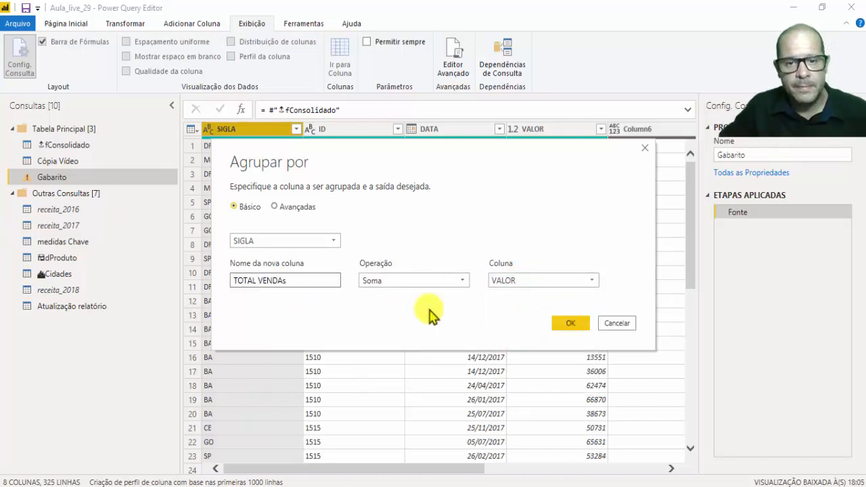
left_click(573, 329)
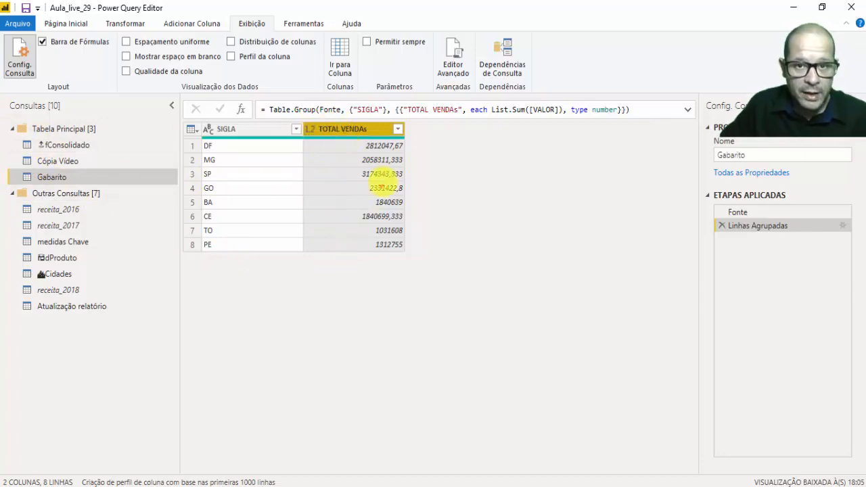
Close the query editor and apply the query changes to the Power BI Desktop report.
mouse_move(420, 130)
left_mouse_down()
mouse_move(313, 293)
mouse_move(399, 108)
left_mouse_up()
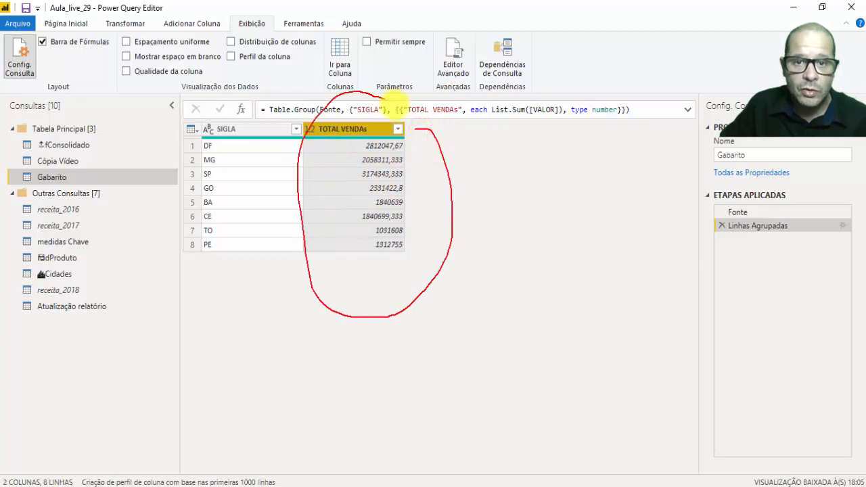
key("Escape")
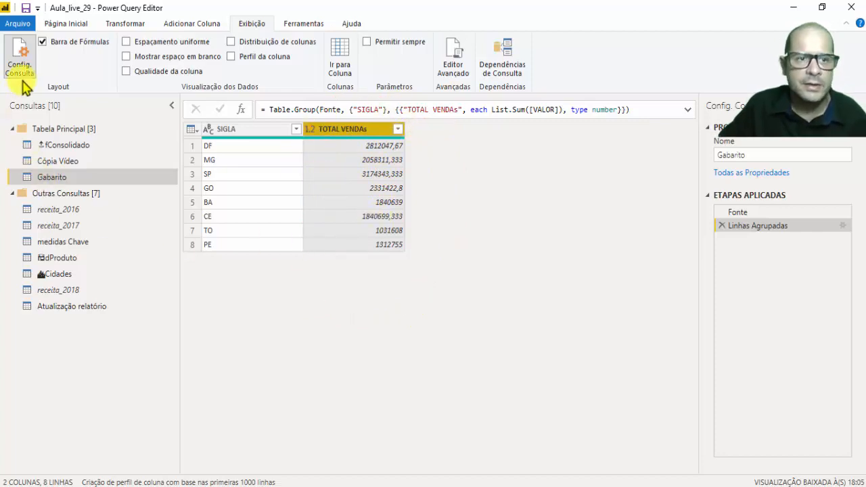
left_click(61, 23)
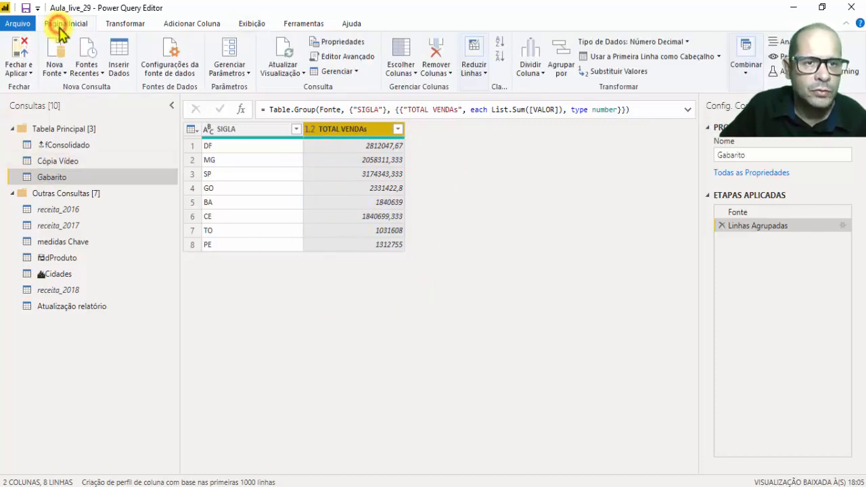
left_click(30, 79)
left_click(33, 91)
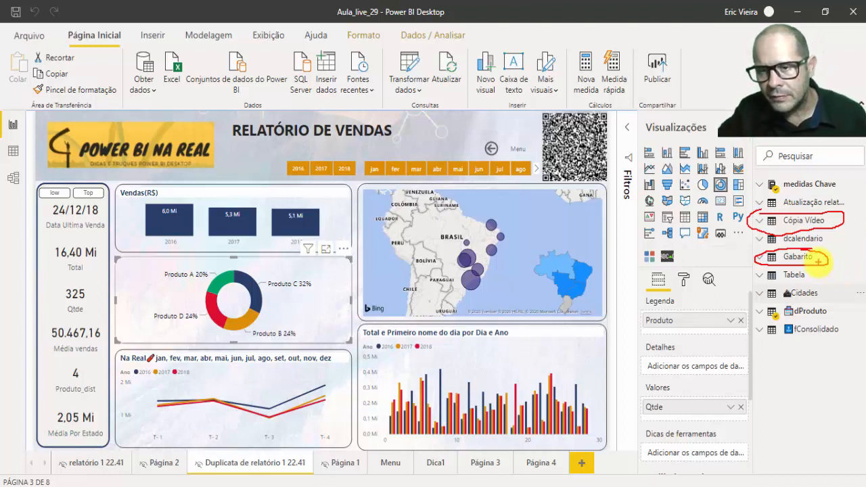
key("Escape")
Add a new report page and place a table with Gabarito's SIGLA and TOTAL VENDAs fields on it, shifted slightly to the left.
mouse_move(803, 223)
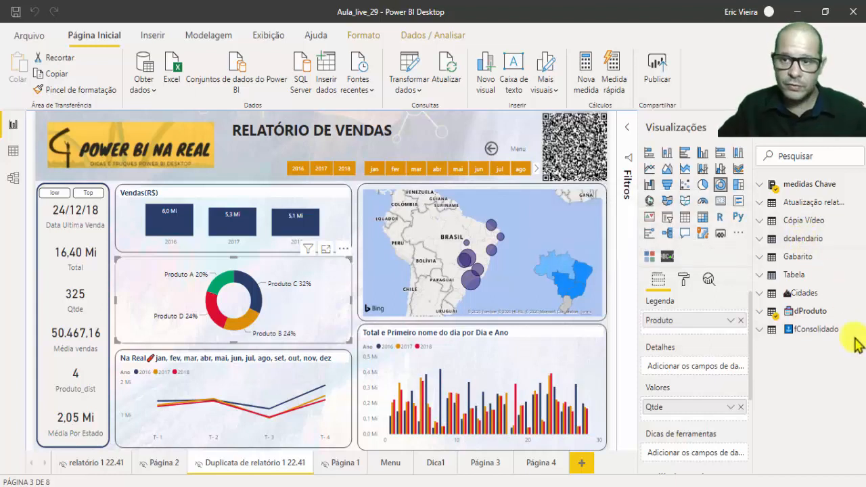
left_click(586, 463)
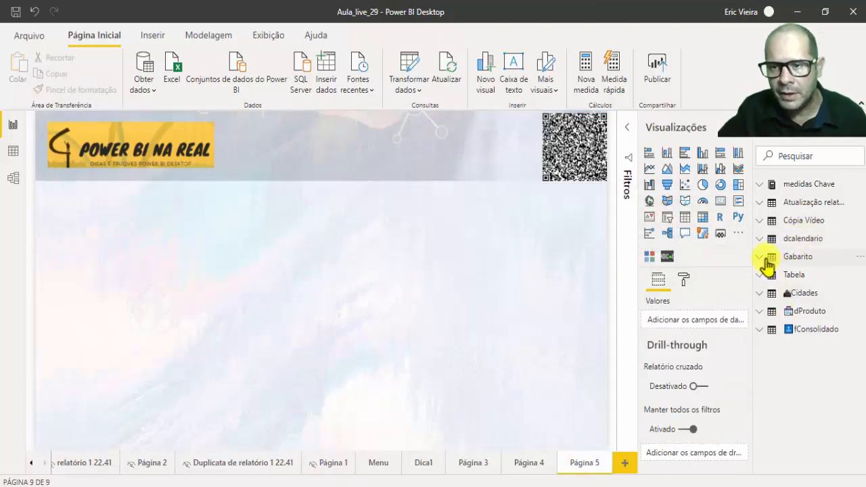
left_click(764, 258)
left_click_drag(832, 277, 247, 295)
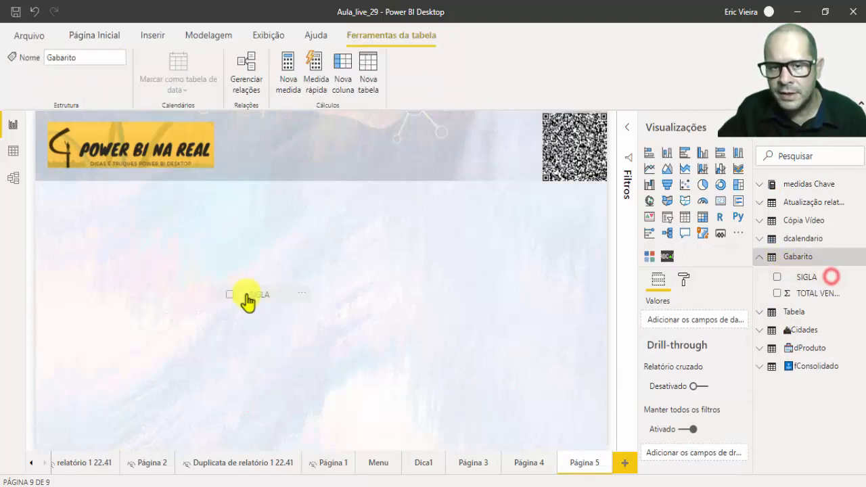
left_click_drag(815, 294, 221, 300)
left_click_drag(178, 226, 135, 225)
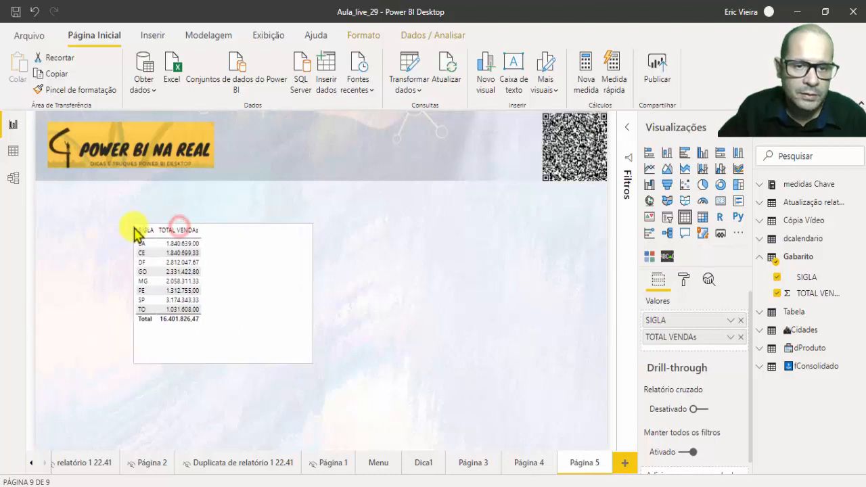
left_click(282, 271)
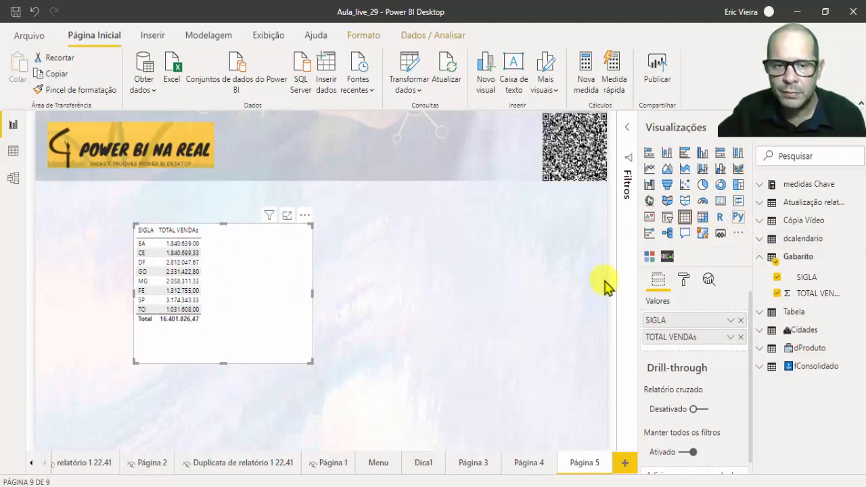
Check the Total card on the Duplicata de relatório 1 22.41 page against the Gabarito table, and return to Página 5.
left_click(230, 465)
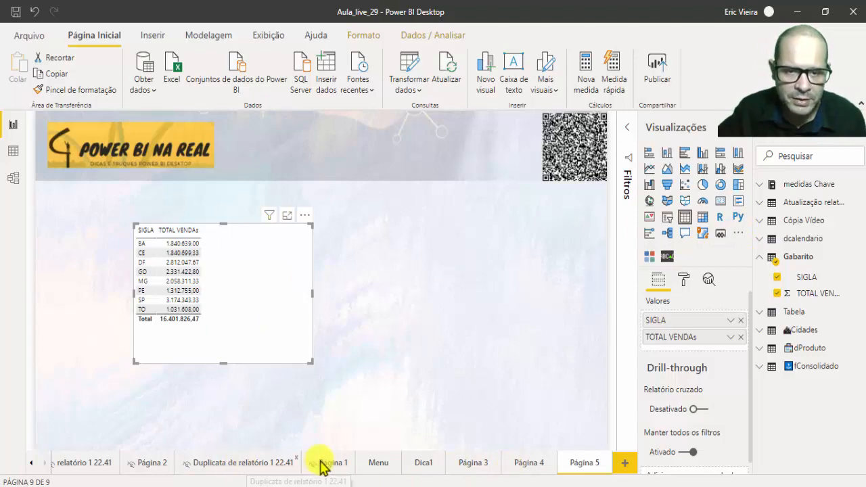
left_click_drag(125, 233, 69, 280)
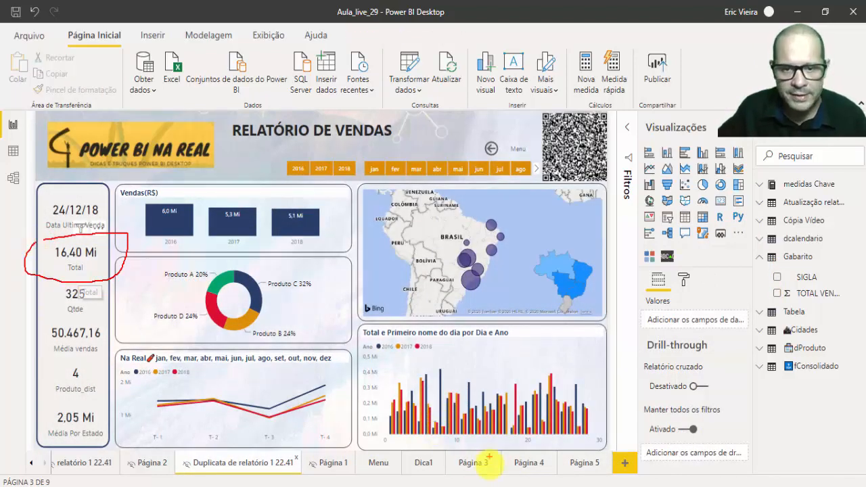
key("Escape")
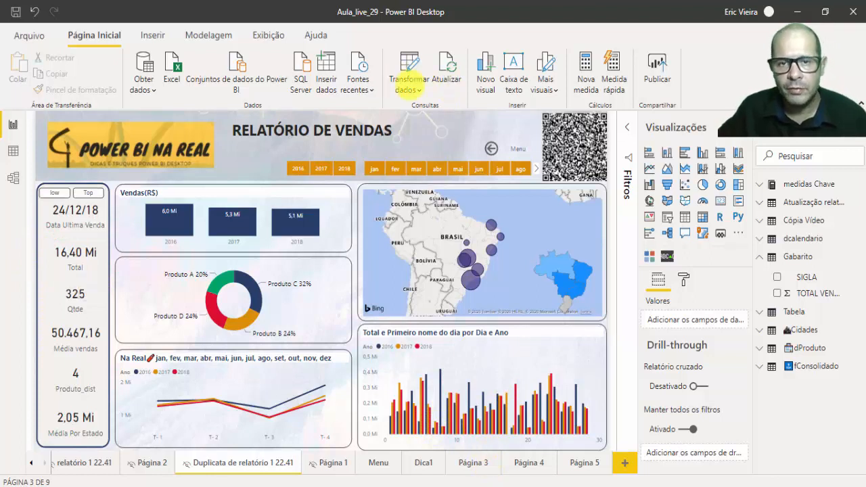
left_click(573, 469)
Set the Gabarito table's grid text size to 17 pt and enlarge the visual to fit all its rows.
left_click(209, 280)
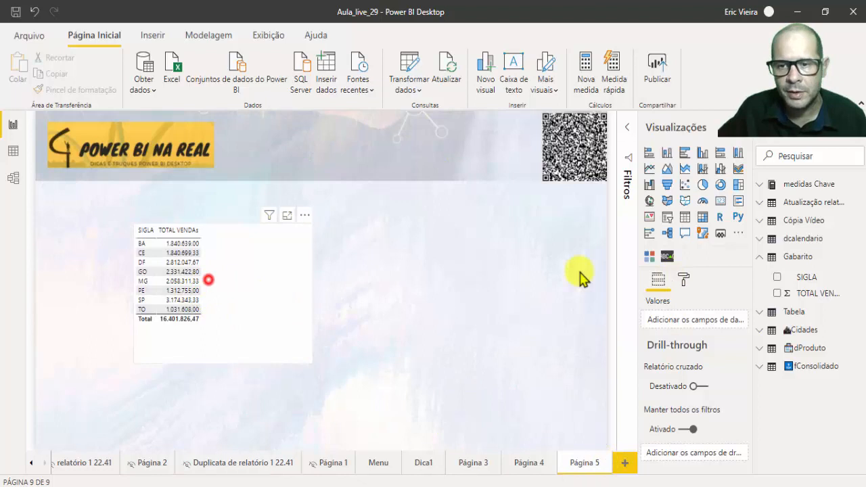
left_click(690, 282)
left_click(681, 331)
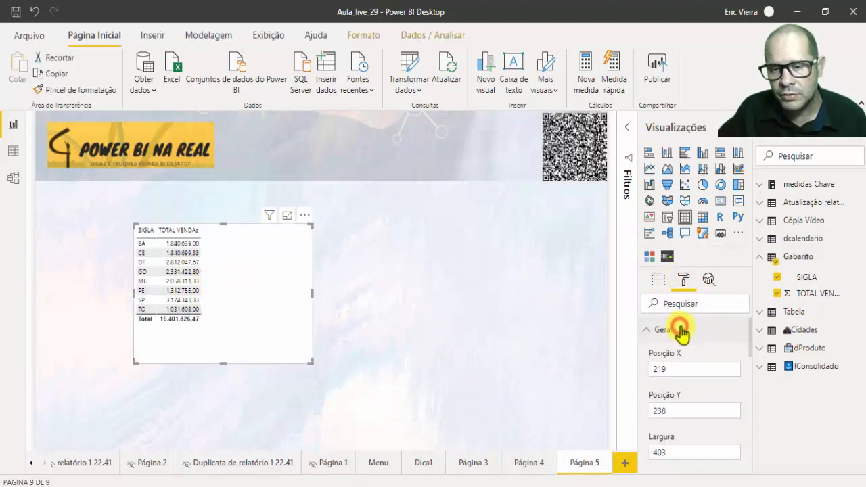
scroll(684, 335, "down", 3)
scroll(669, 336, "up", 3)
left_click(660, 331)
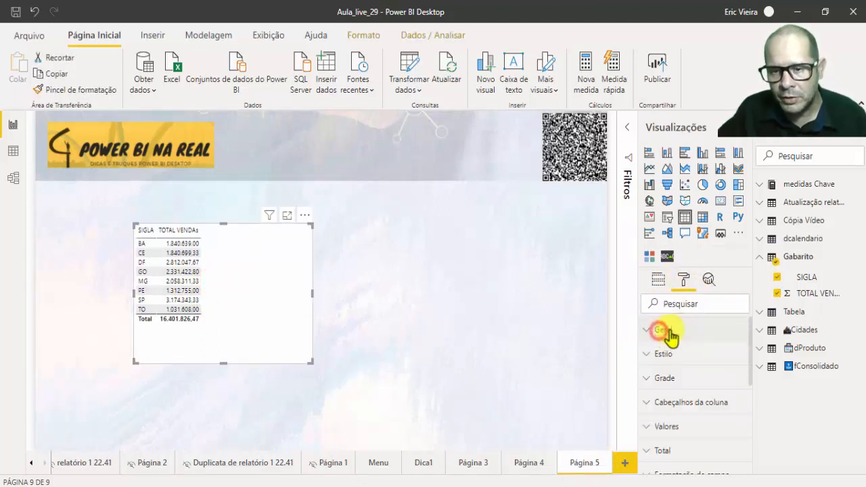
left_click(719, 391)
scroll(721, 399, "down", 8)
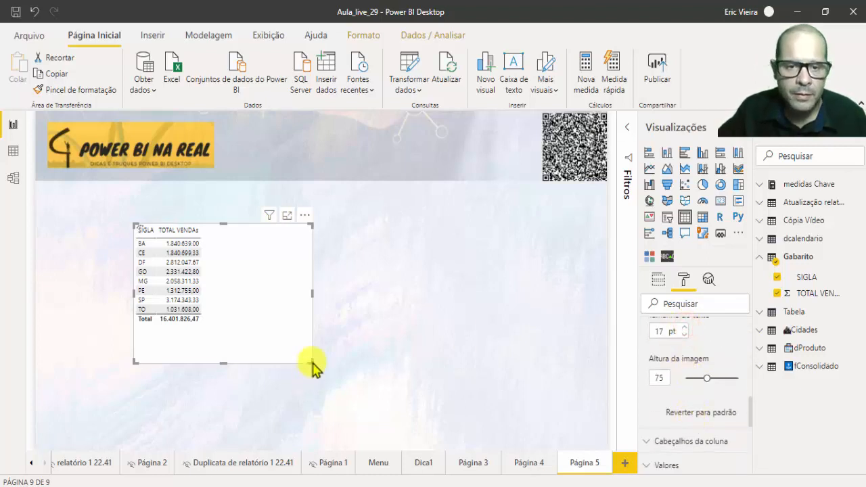
left_click_drag(312, 365, 334, 443)
mouse_move(254, 231)
left_mouse_down()
mouse_move(263, 397)
mouse_move(119, 380)
left_mouse_up()
left_click_drag(117, 215, 267, 233)
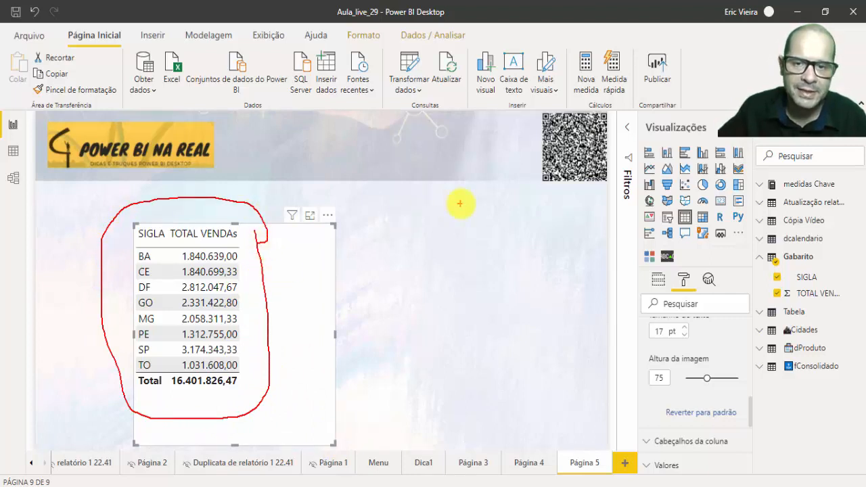
left_click_drag(508, 225, 278, 260)
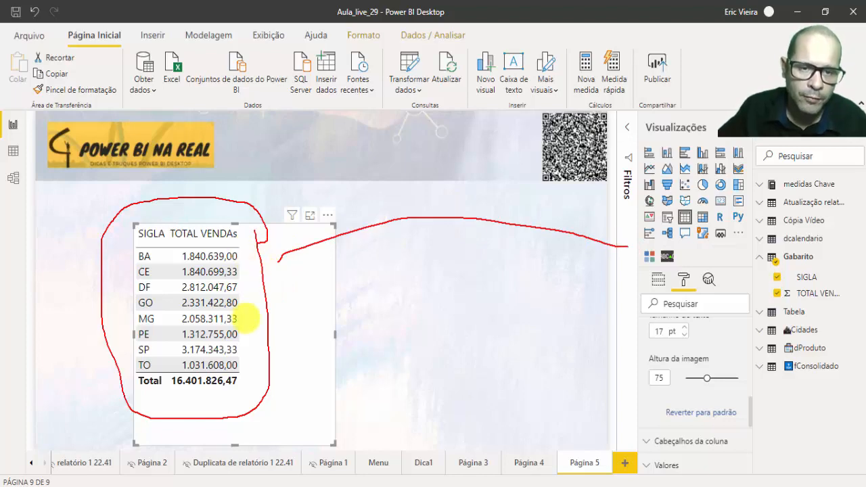
key("Escape")
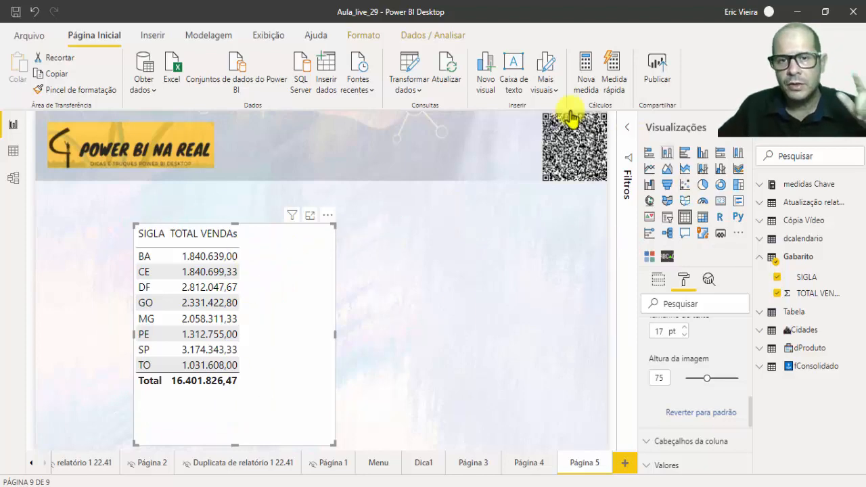
Reopen the Power Query Editor and filter the SIGLA column of fConsolidado to only MG and SP.
left_click(410, 83)
left_click(426, 115)
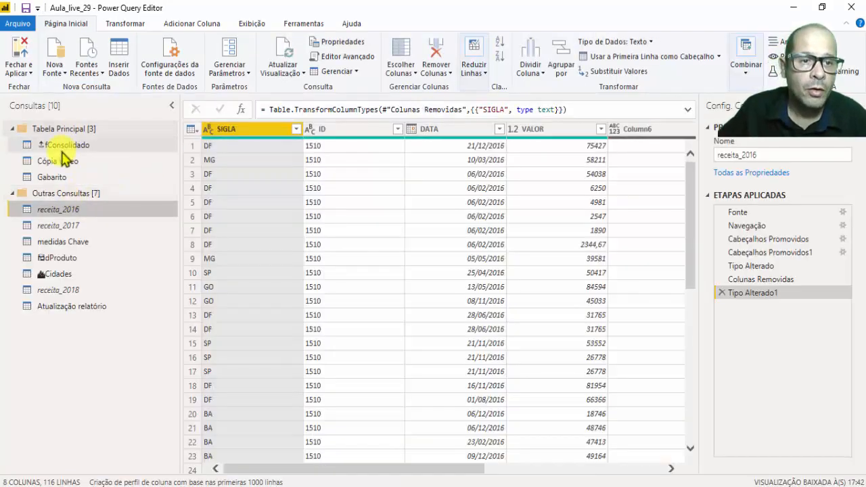
left_click(61, 146)
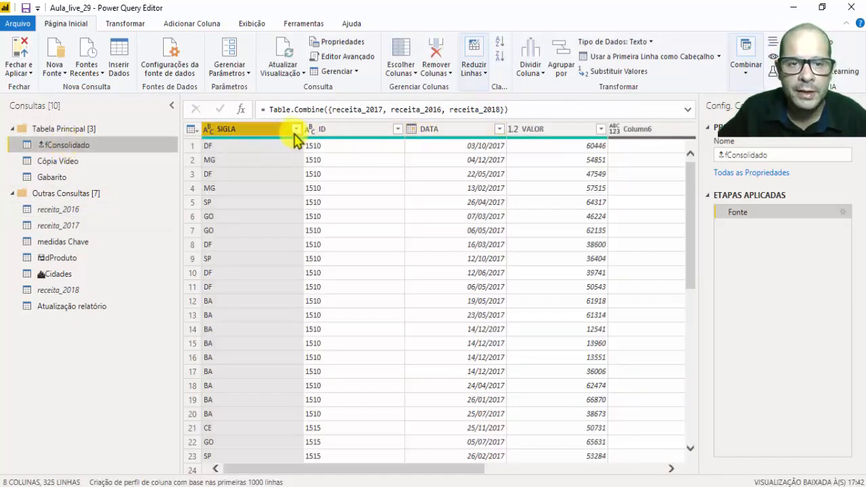
left_click(296, 130)
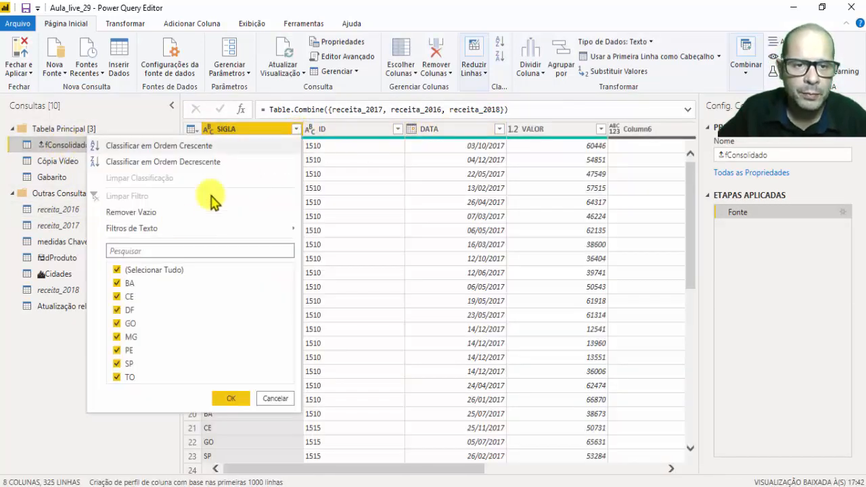
left_click(126, 270)
left_click(117, 336)
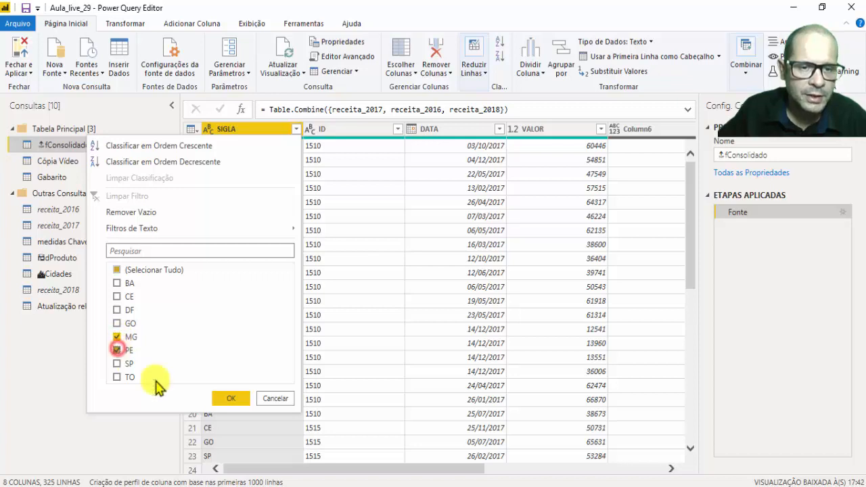
left_click(116, 364)
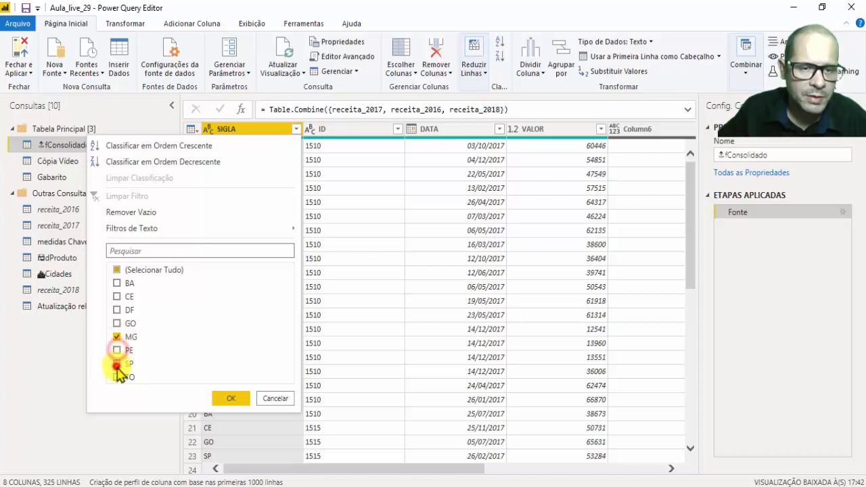
left_click(228, 398)
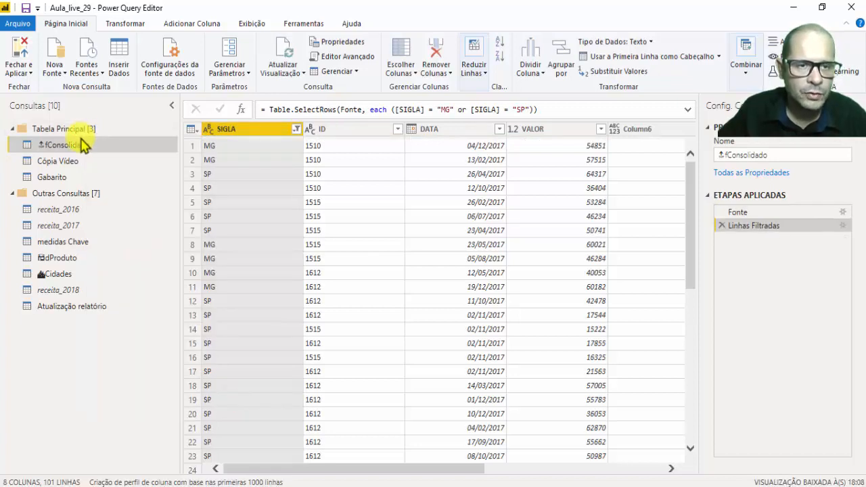
Close the query editor, apply the fConsolidado filter to the report, and check its effect on the Gabarito table.
left_click(19, 71)
left_click(35, 89)
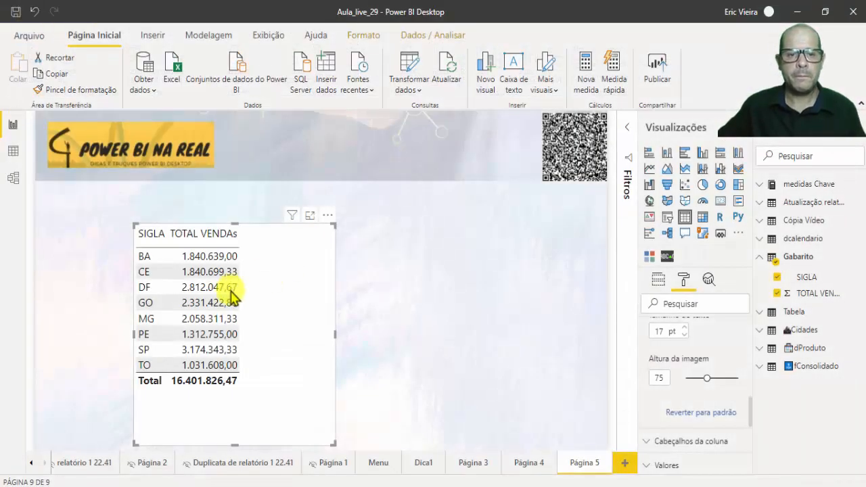
left_click(273, 280)
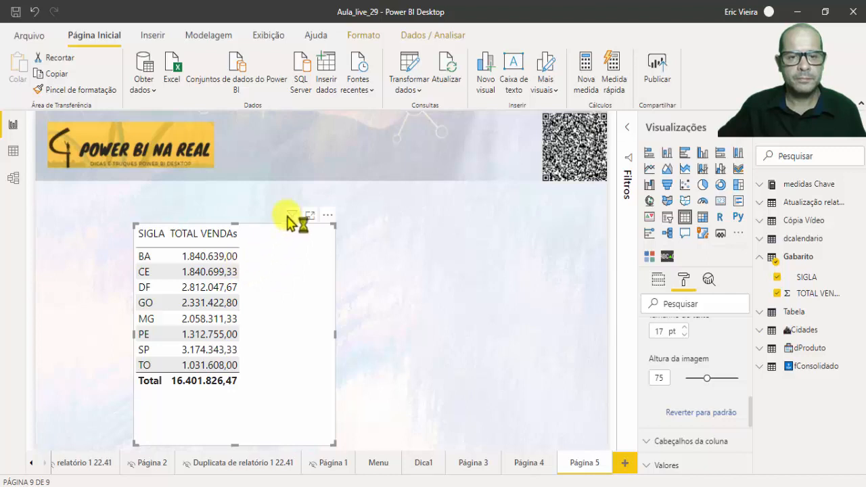
left_click(488, 124)
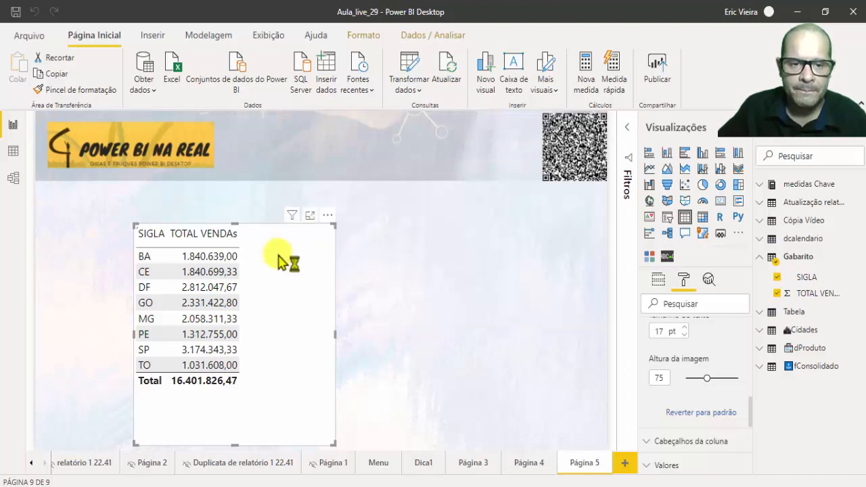
left_click(279, 251)
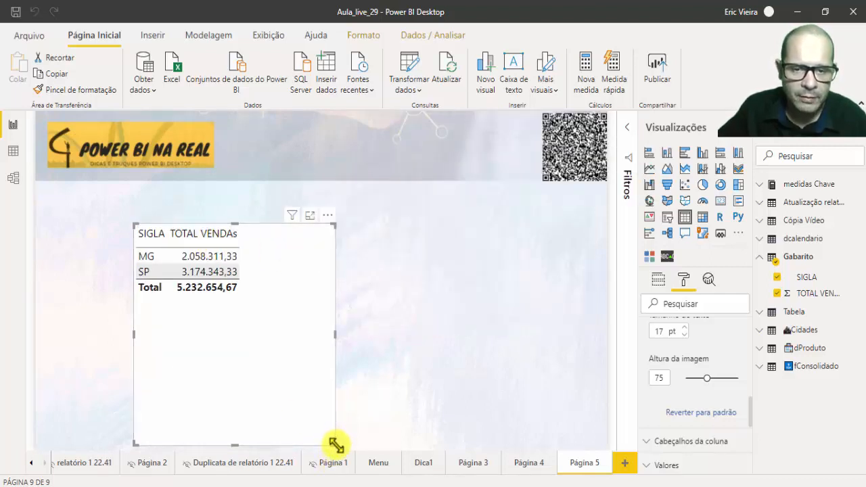
Shrink and reposition the Gabarito table, and add a table beside it showing SIGLA and VALOR from Cópia Vídeo.
left_click_drag(332, 443, 171, 298)
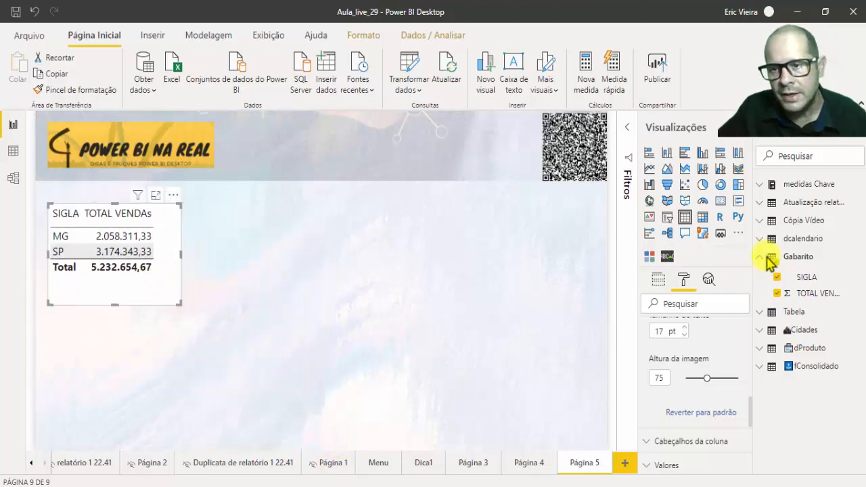
left_click(788, 221)
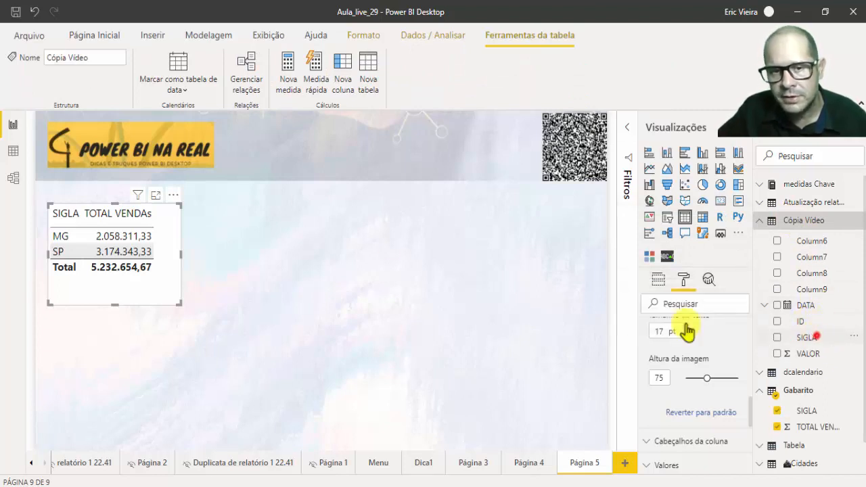
left_click_drag(686, 325, 347, 230)
left_click_drag(802, 353, 348, 253)
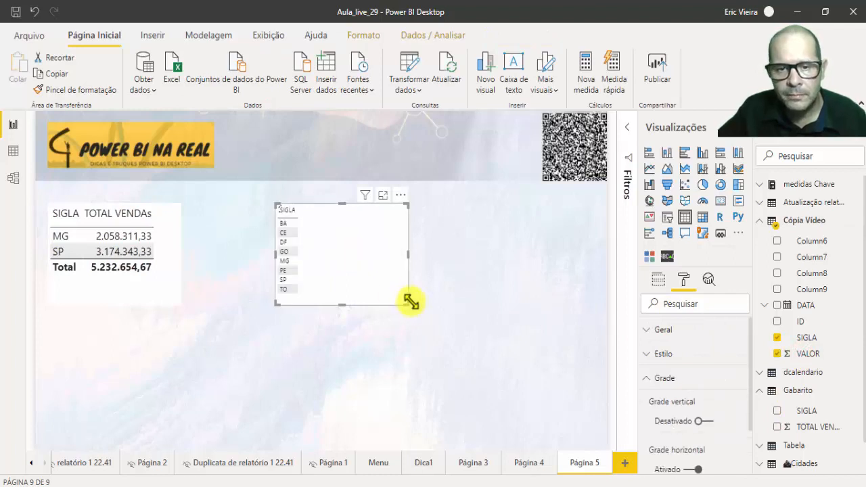
left_click_drag(407, 303, 404, 350)
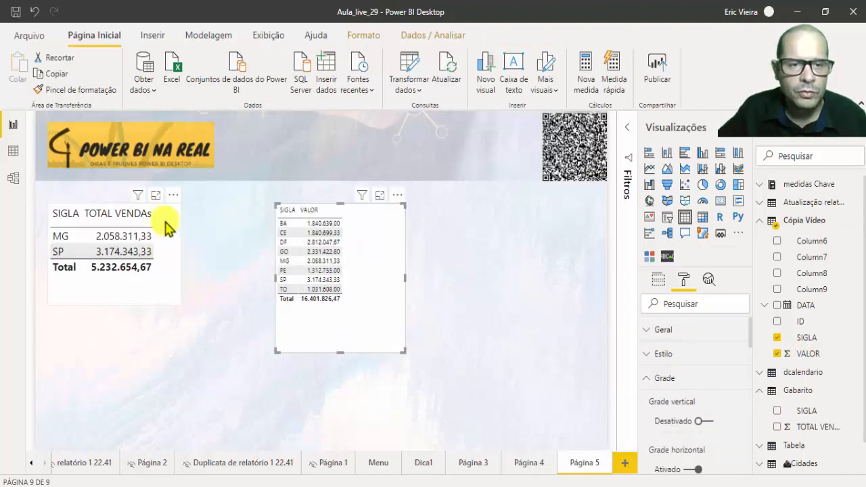
Copy the Gabarito table's formatting onto the Cópia Vídeo table with the format painter, and enlarge that visual to fit all its rows.
left_click(168, 227)
left_click(63, 89)
left_click(359, 266)
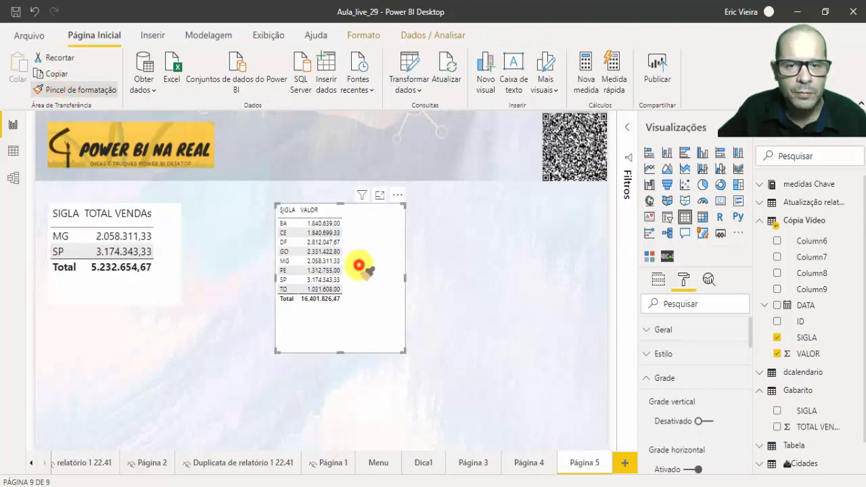
mouse_move(367, 259)
left_mouse_down()
mouse_move(338, 244)
mouse_move(343, 314)
left_mouse_up()
left_click_drag(386, 371, 418, 407)
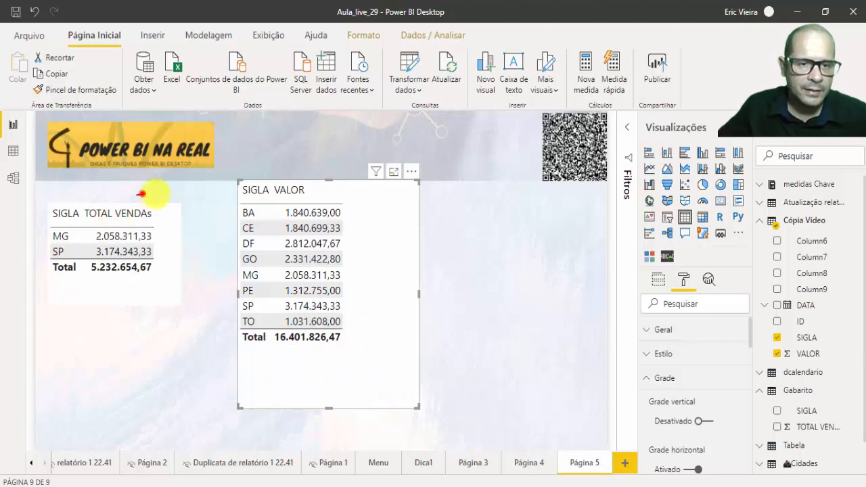
mouse_move(140, 194)
left_mouse_down()
mouse_move(135, 306)
mouse_move(33, 258)
left_mouse_up()
left_click_drag(131, 189, 135, 209)
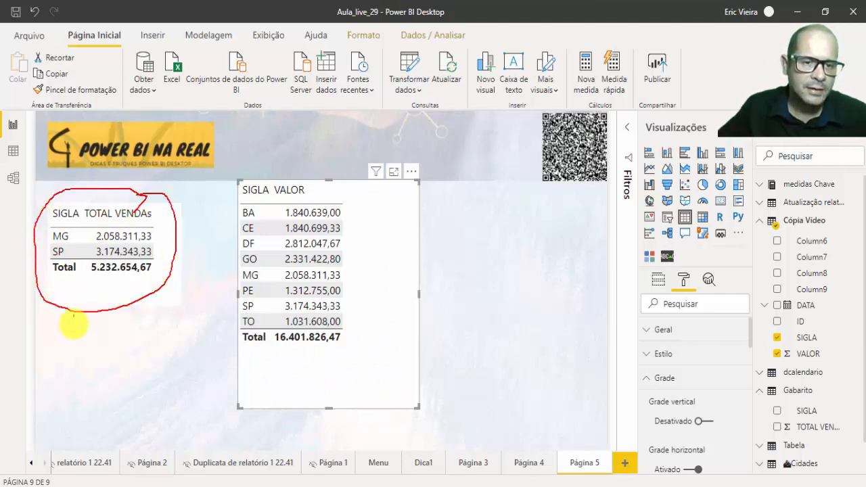
mouse_move(73, 337)
left_mouse_down()
mouse_move(72, 373)
mouse_move(77, 354)
mouse_move(130, 376)
left_mouse_up()
left_click_drag(127, 335, 149, 420)
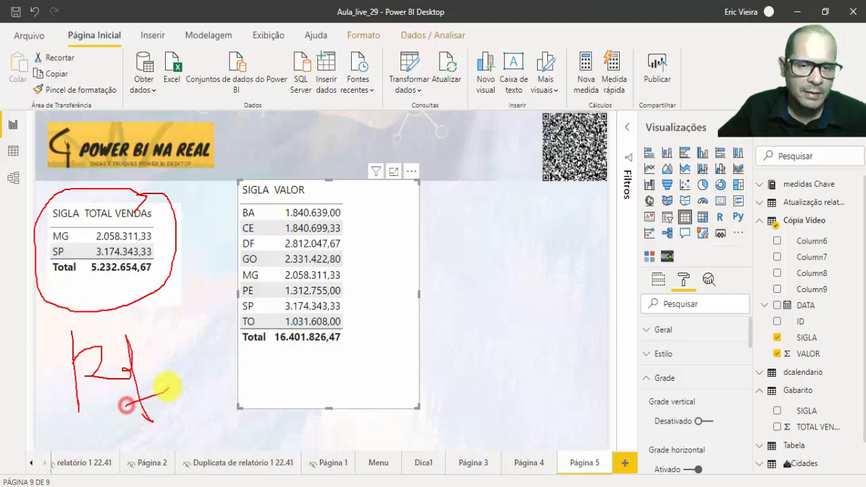
mouse_move(458, 339)
left_mouse_down()
mouse_move(448, 340)
mouse_move(436, 308)
mouse_move(470, 363)
mouse_move(479, 344)
mouse_move(495, 350)
mouse_move(506, 332)
mouse_move(482, 344)
left_mouse_up()
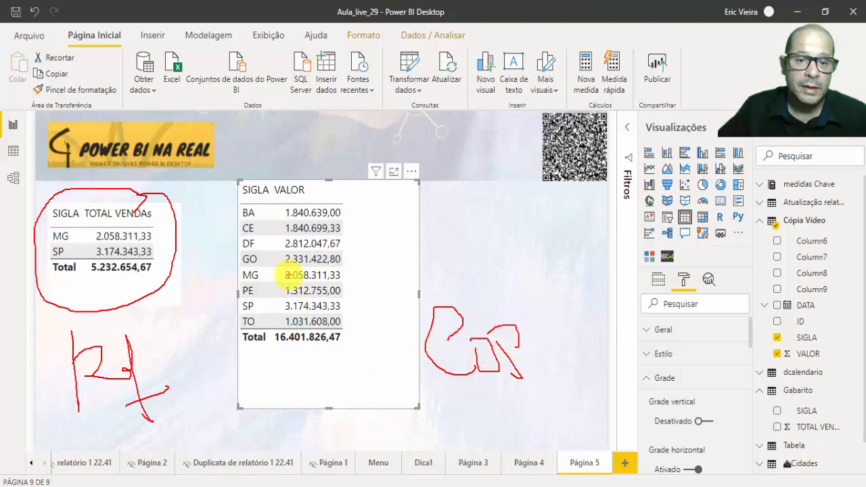
mouse_move(276, 323)
left_mouse_down()
mouse_move(348, 328)
mouse_move(280, 369)
mouse_move(266, 332)
left_mouse_up()
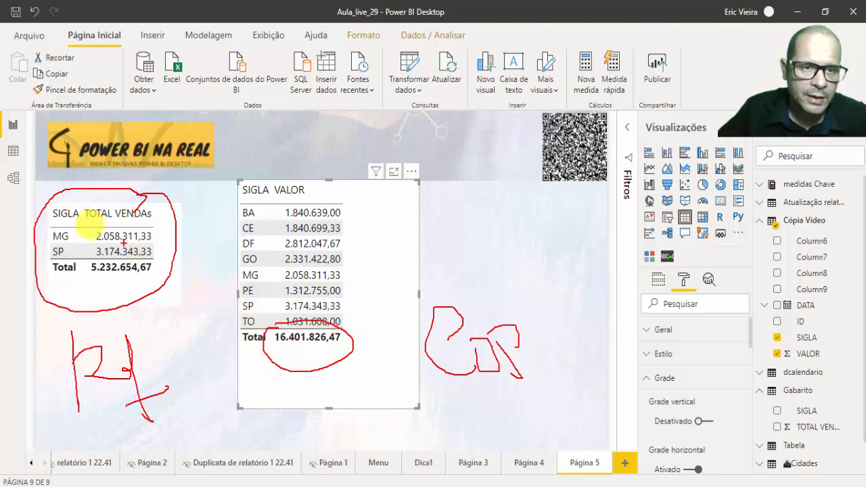